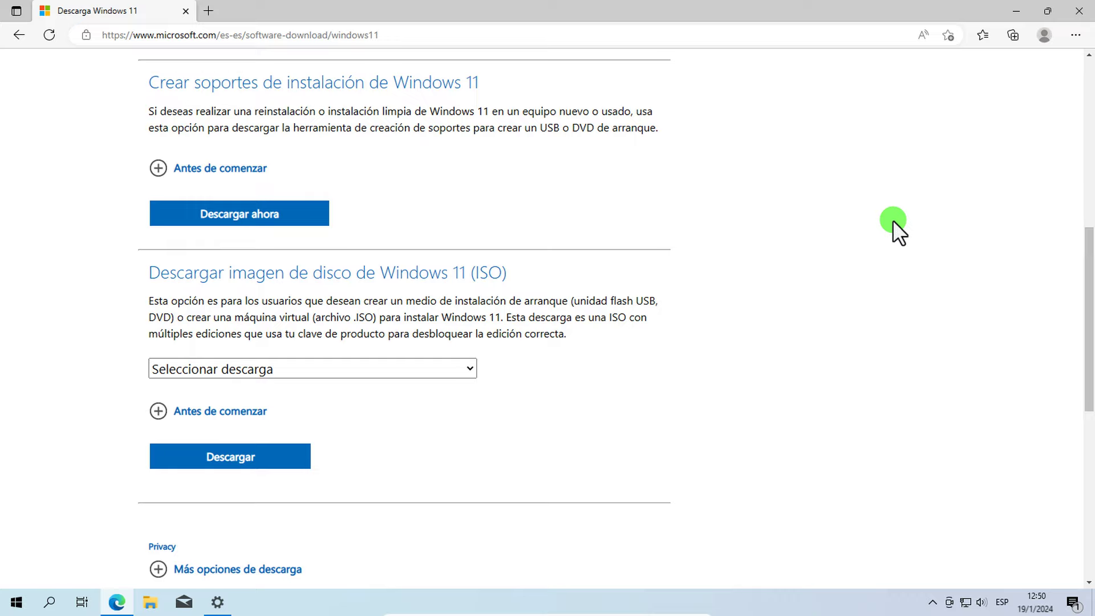
Step: Download mediacreationtool.exe via 'Descargar ahora' and show it in the Descargas folder
left_click(298, 216)
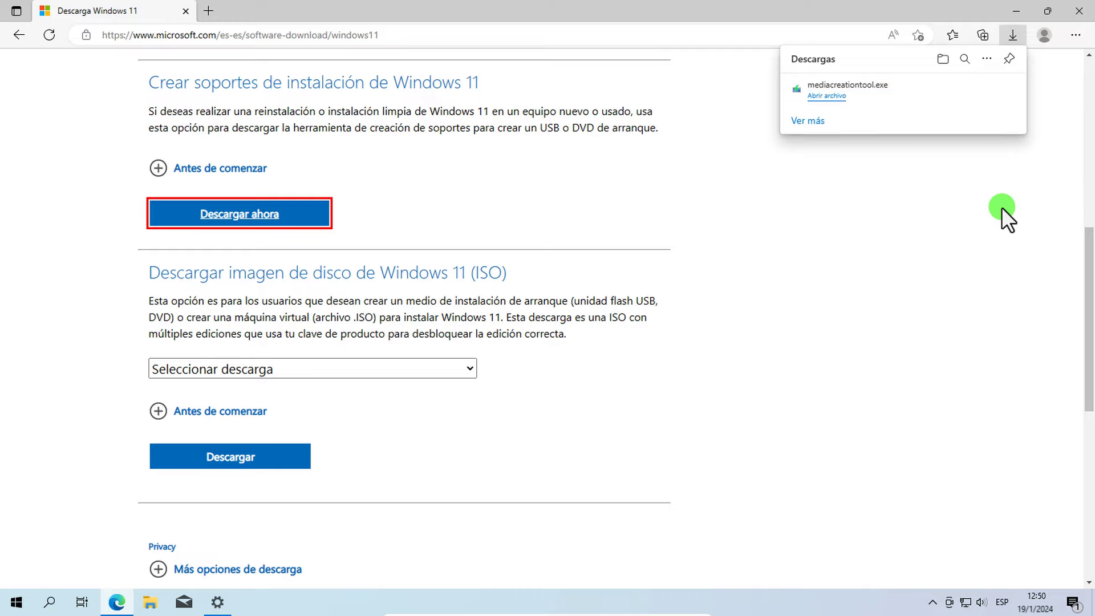
mouse_move(967, 92)
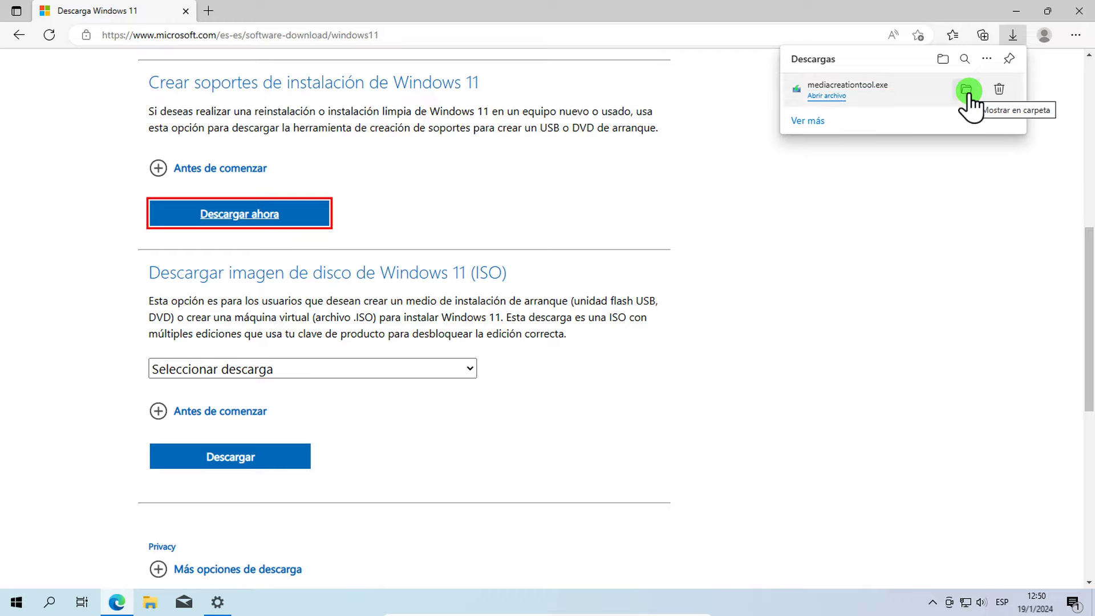
left_click(967, 90)
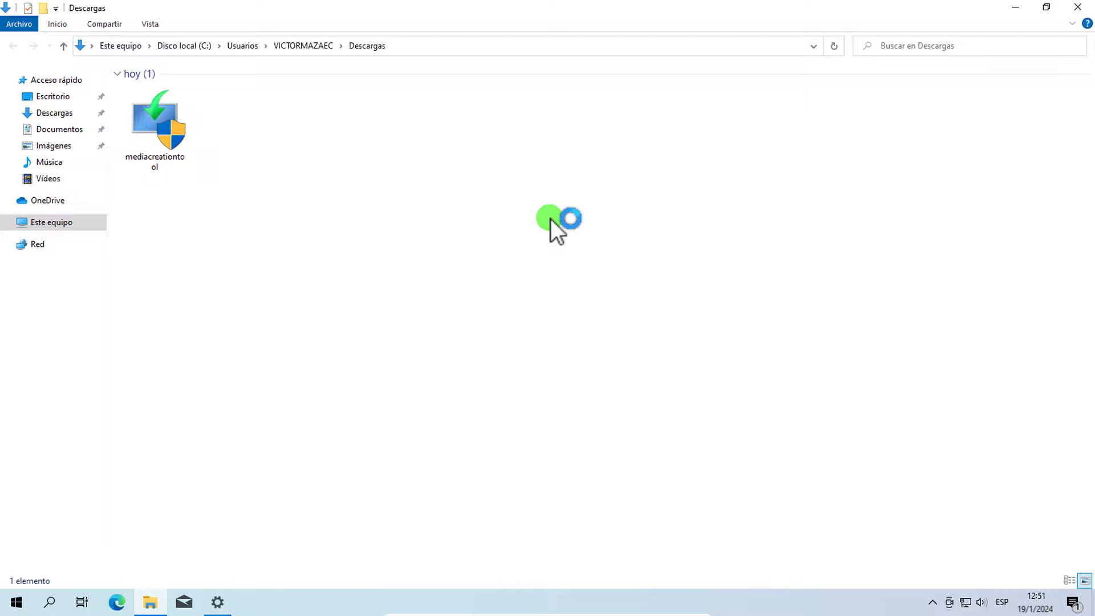
Step: Run mediacreationtool.exe as administrator
right_click(158, 146)
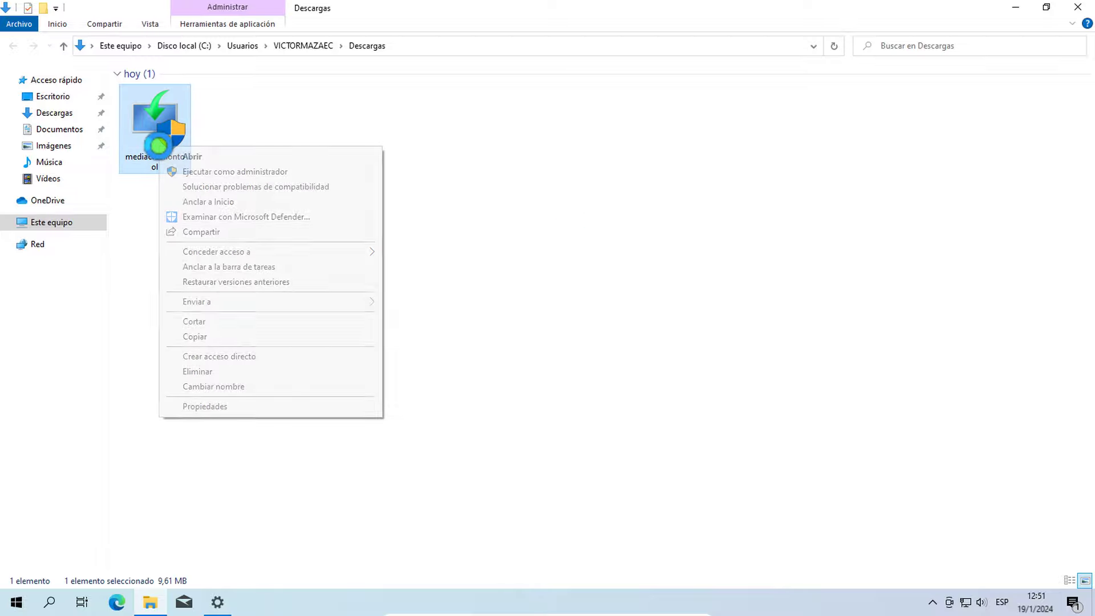
left_click(347, 172)
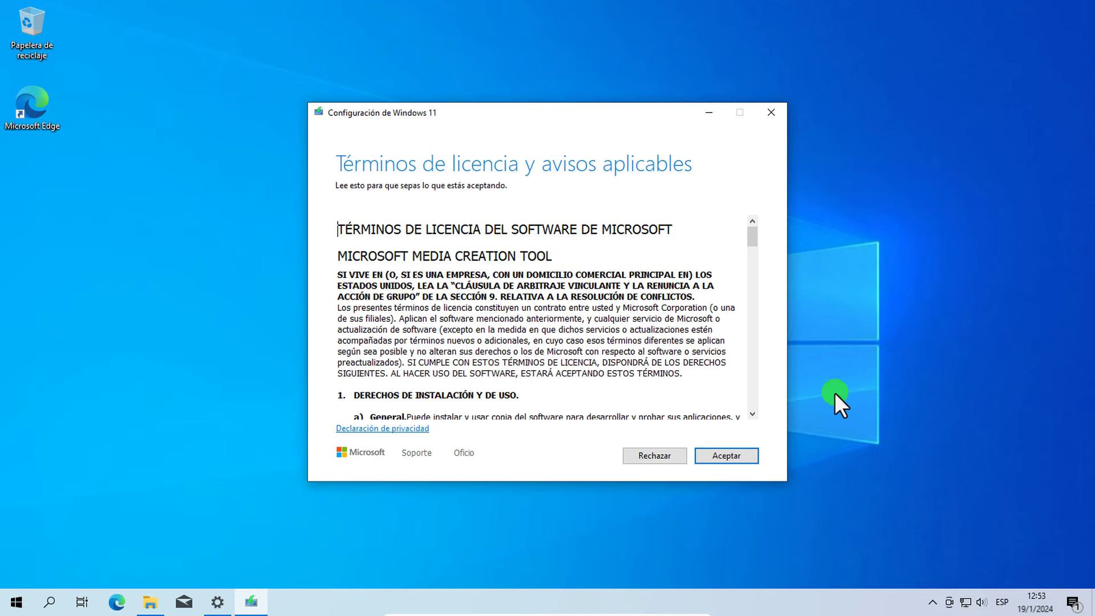
Step: Accept the license, keep the recommended Spanish Windows 11 language and edition, and proceed to media choice
left_click(725, 456)
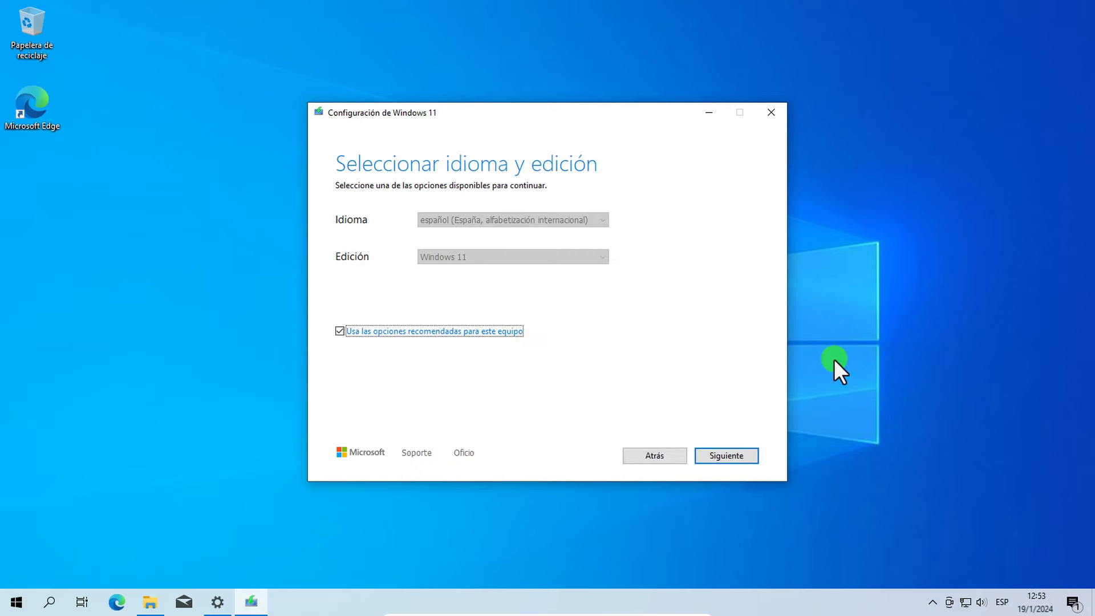
left_click(340, 331)
left_click(603, 221)
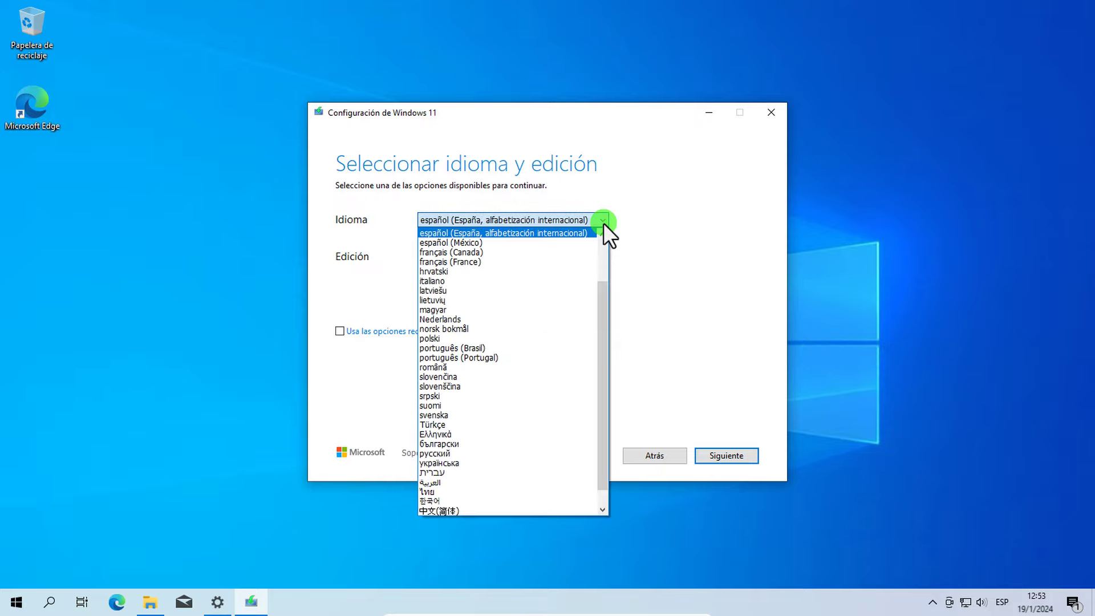
left_click(604, 222)
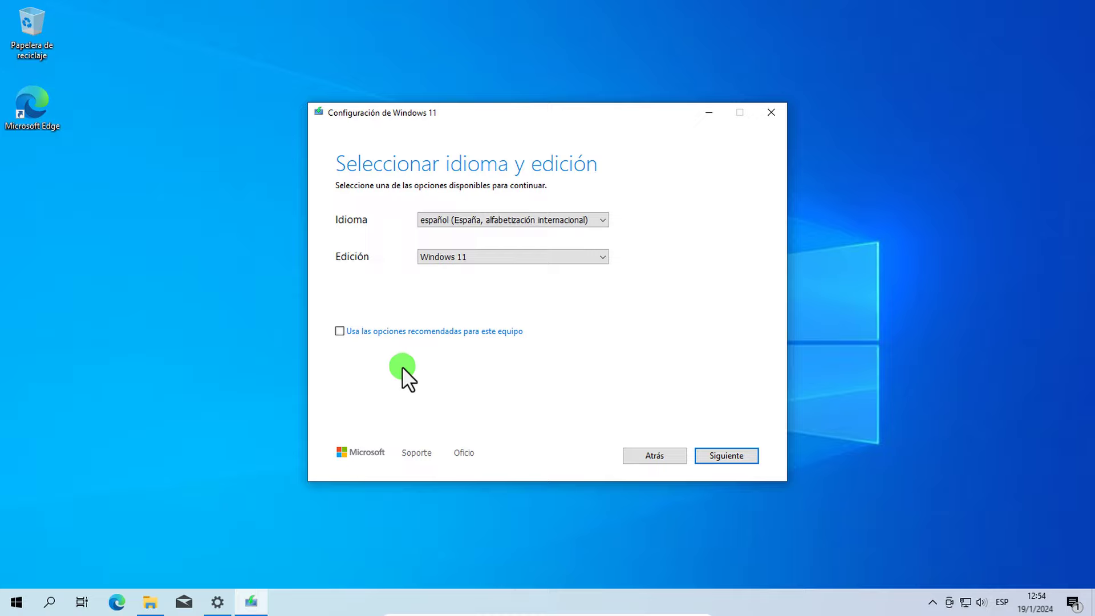
left_click(339, 331)
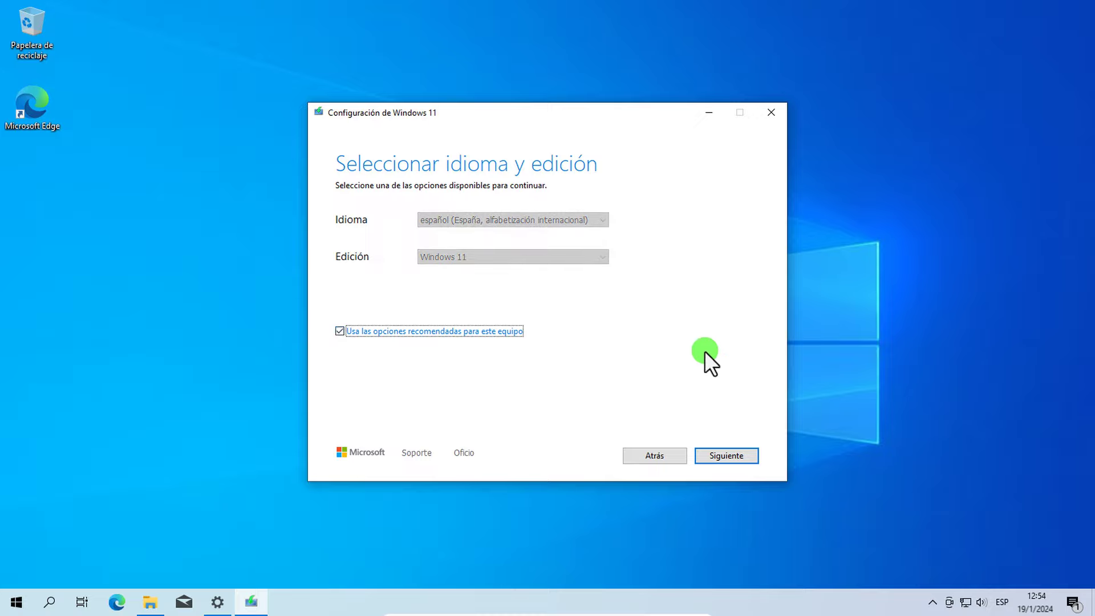
left_click(751, 457)
left_click(960, 330)
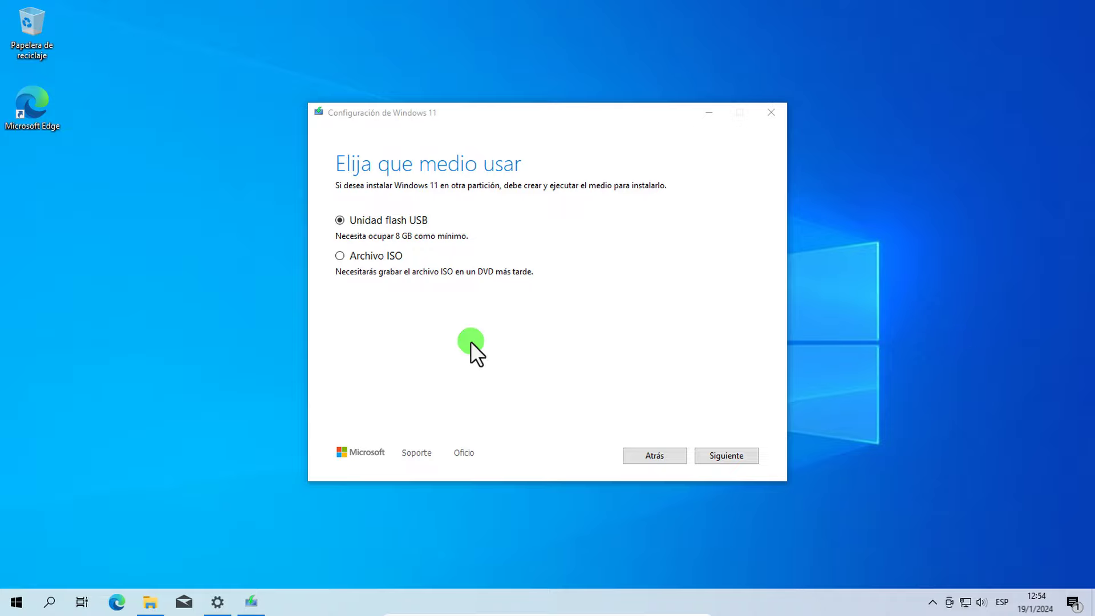
Step: Save Windows 11 as an ISO file on the Escritorio (Desktop) and finish the tool
left_click(340, 255)
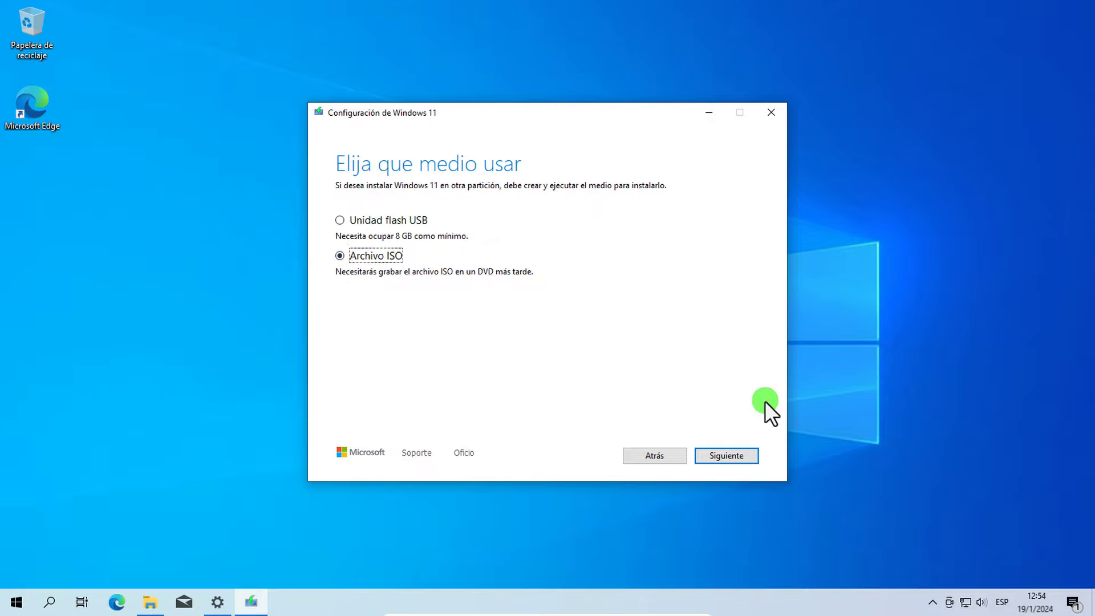
left_click(747, 457)
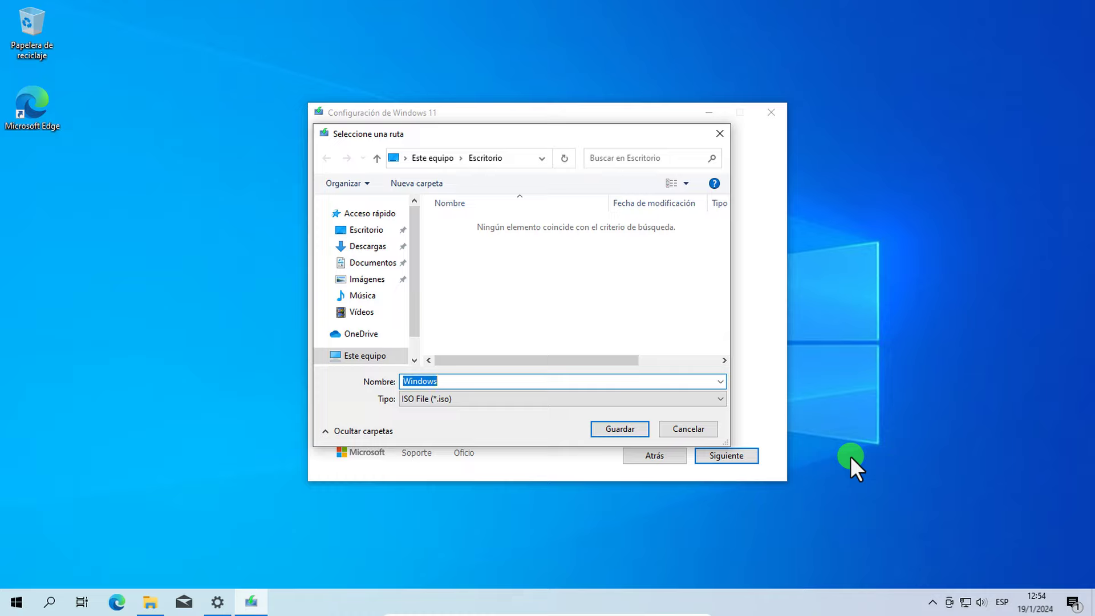
left_click(374, 234)
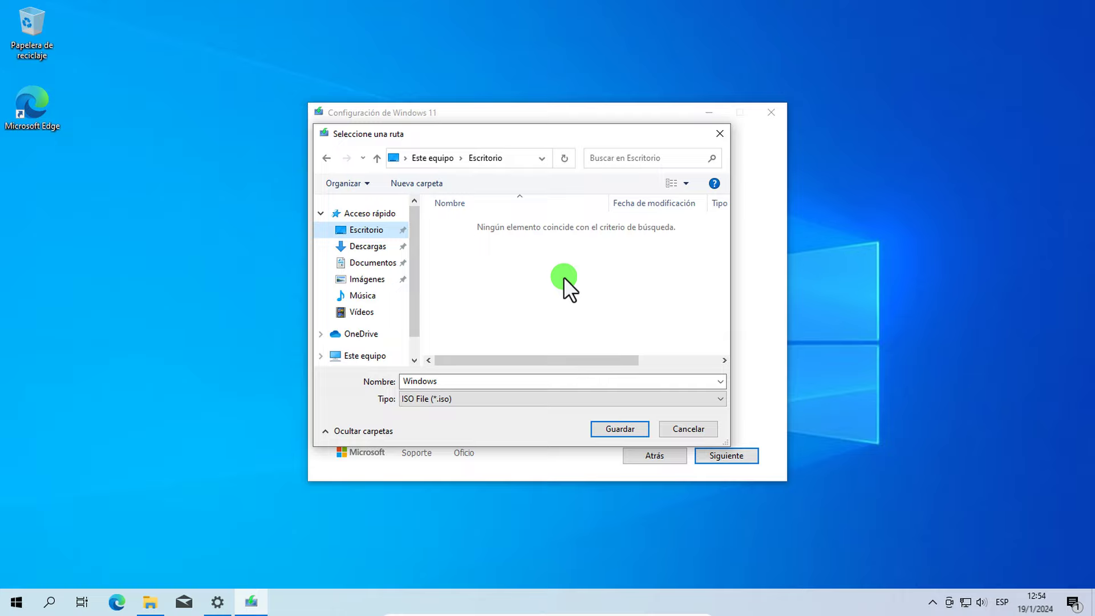
left_click(638, 429)
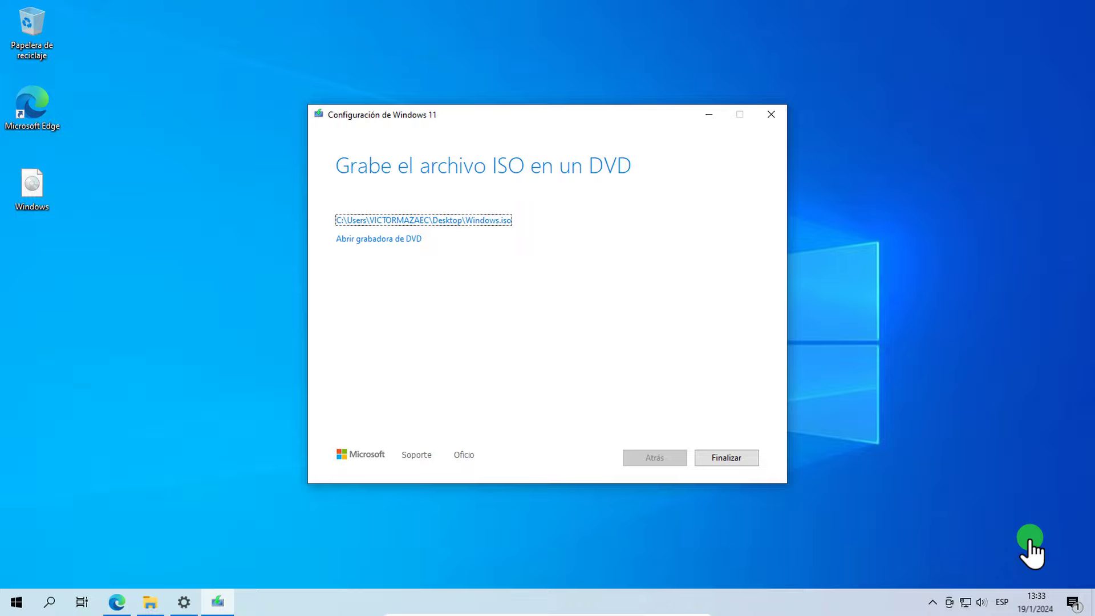
left_click(741, 459)
Step: Download Rufus 3.21 Portable from rufus.ie and show rufus-3.21p.exe in its folder
left_click_drag(42, 184, 506, 148)
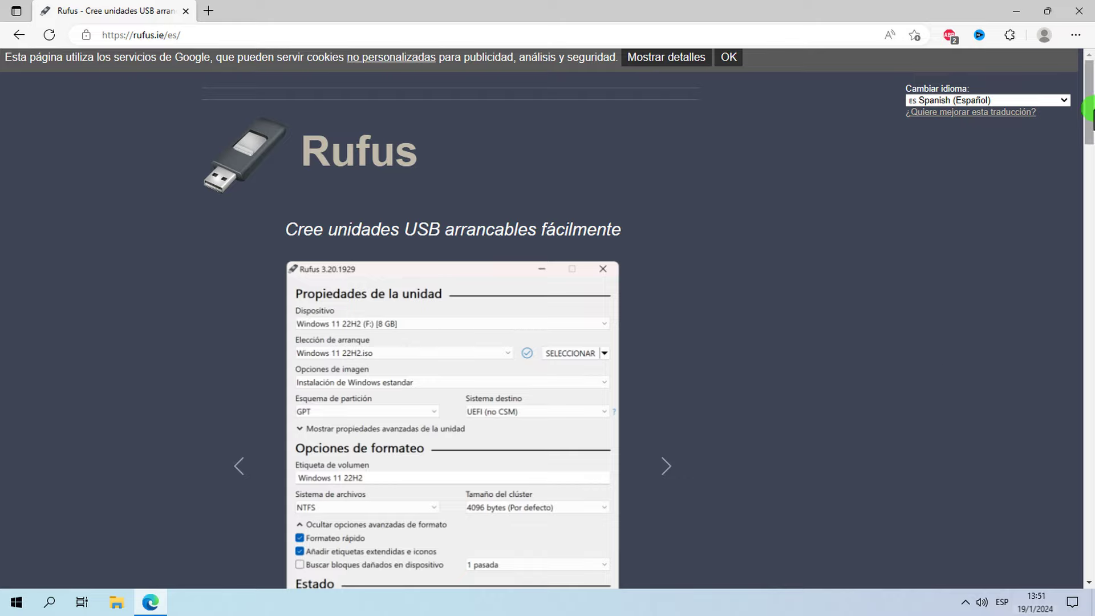
left_click_drag(1088, 108, 1082, 253)
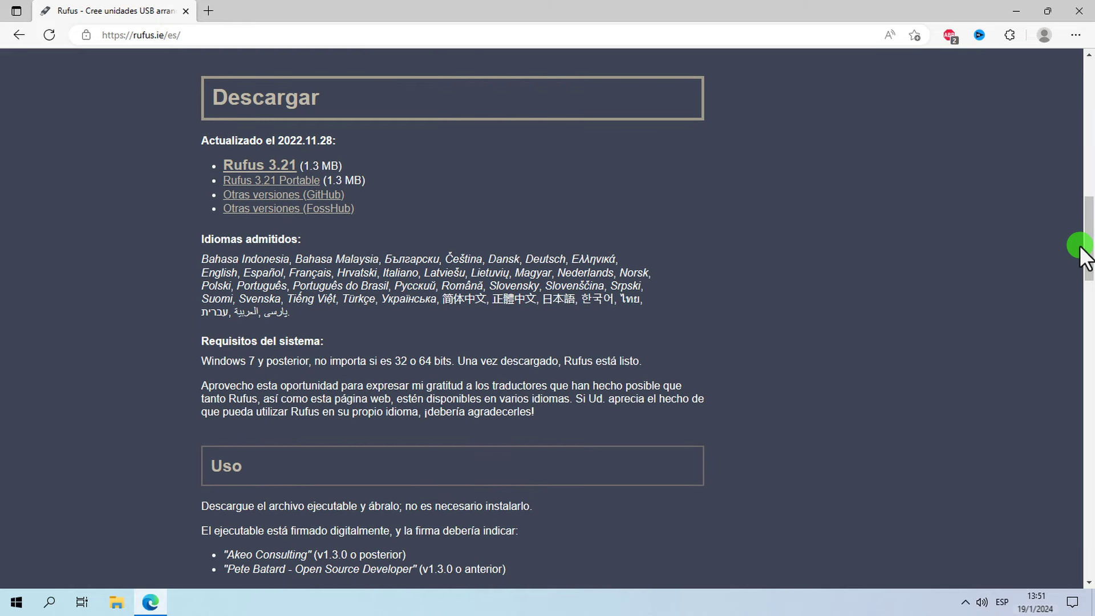
left_click(311, 181)
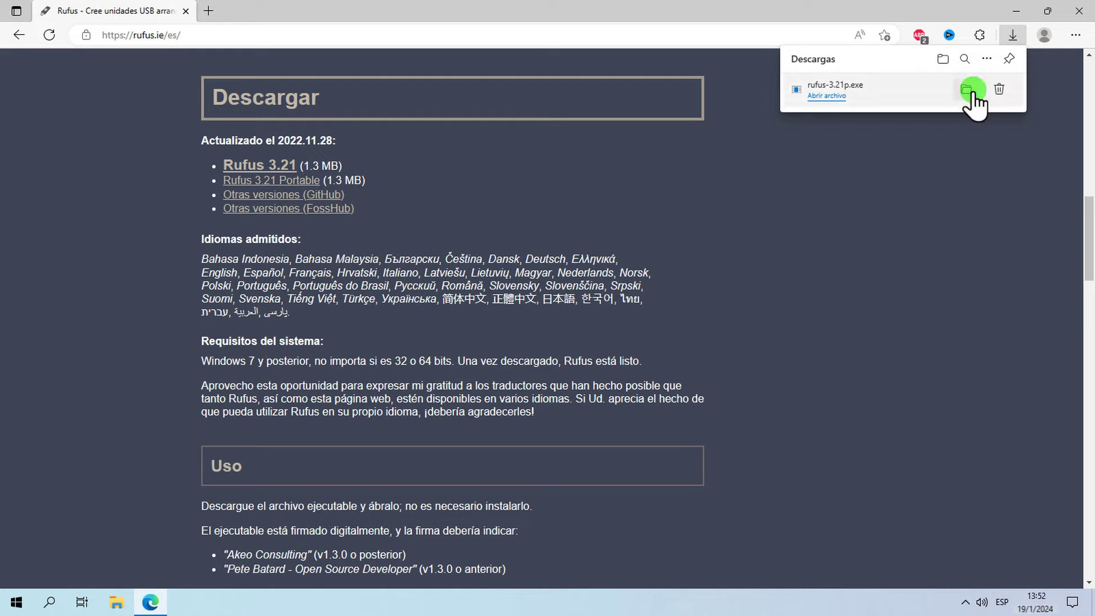
left_click(972, 91)
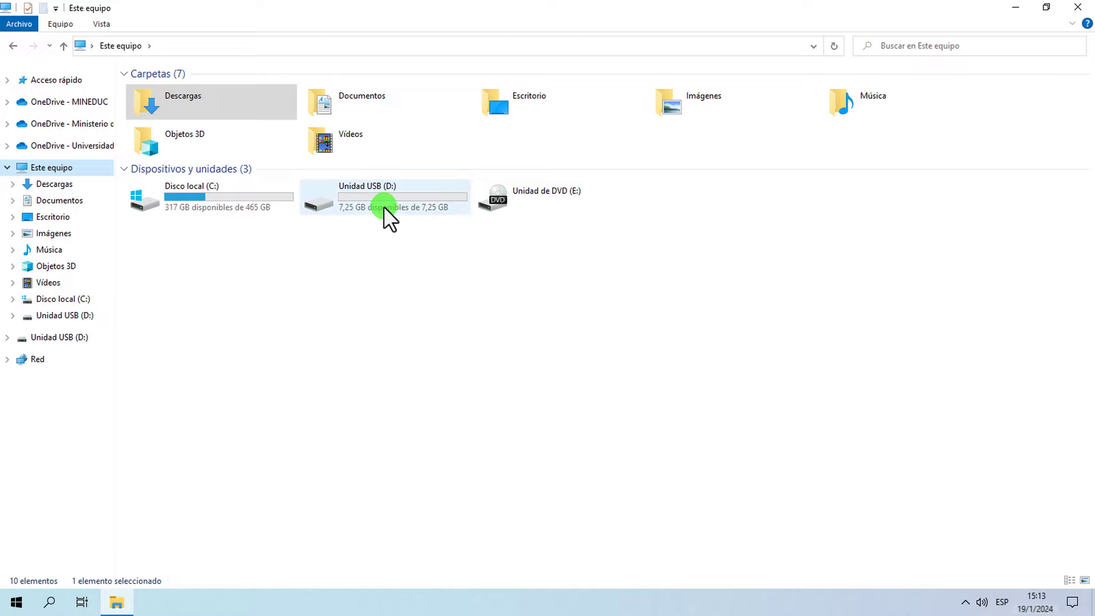
Step: Check that Unidad USB (D:) is empty, then run rufus-3.21p as administrator
left_click(383, 206)
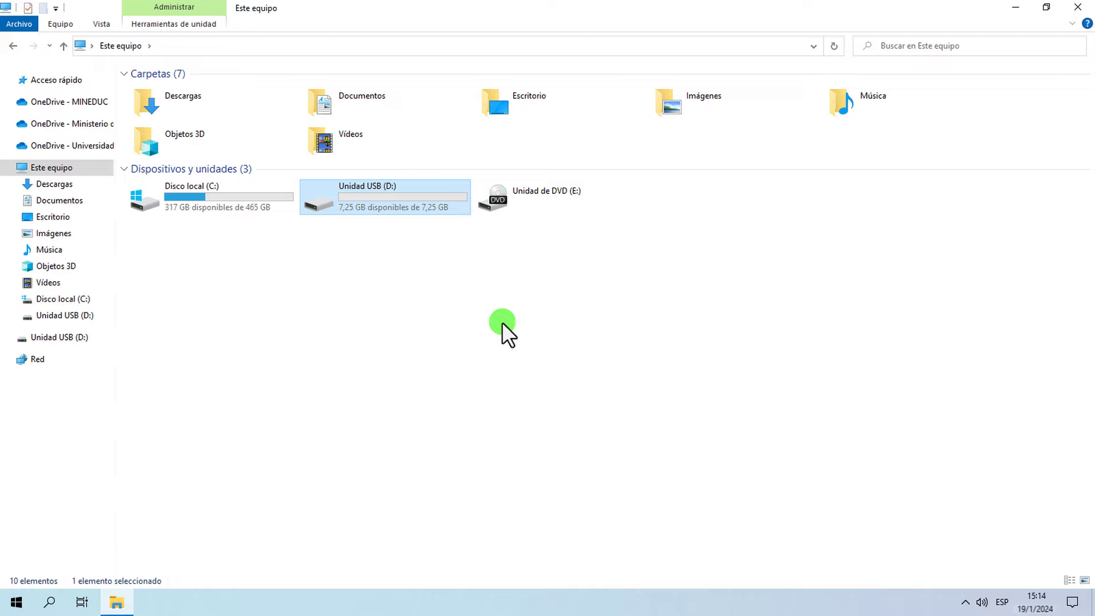
double_click(390, 211)
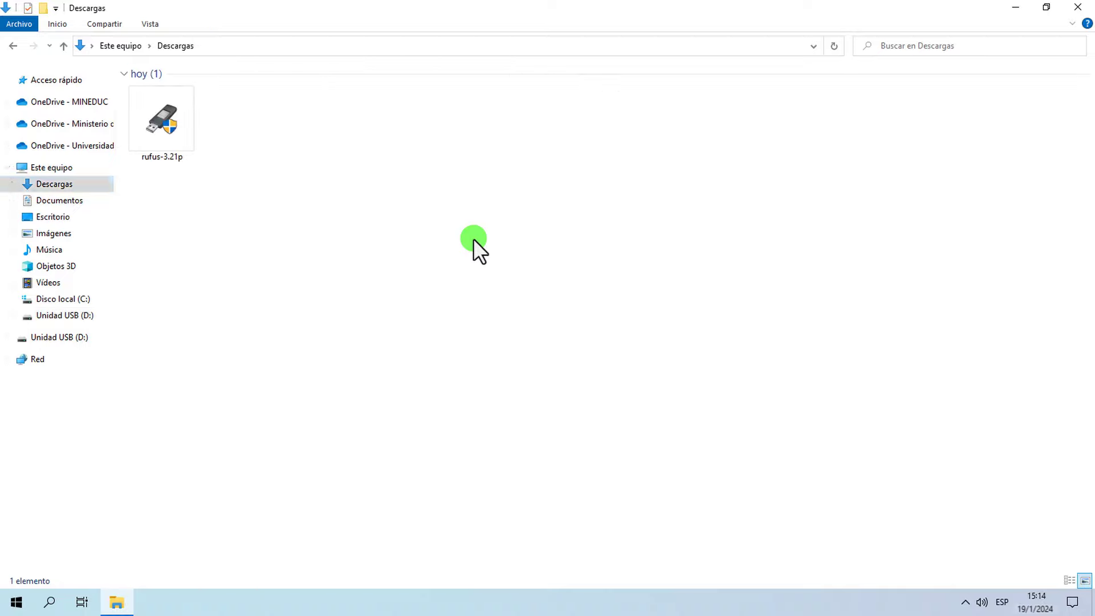
right_click(164, 117)
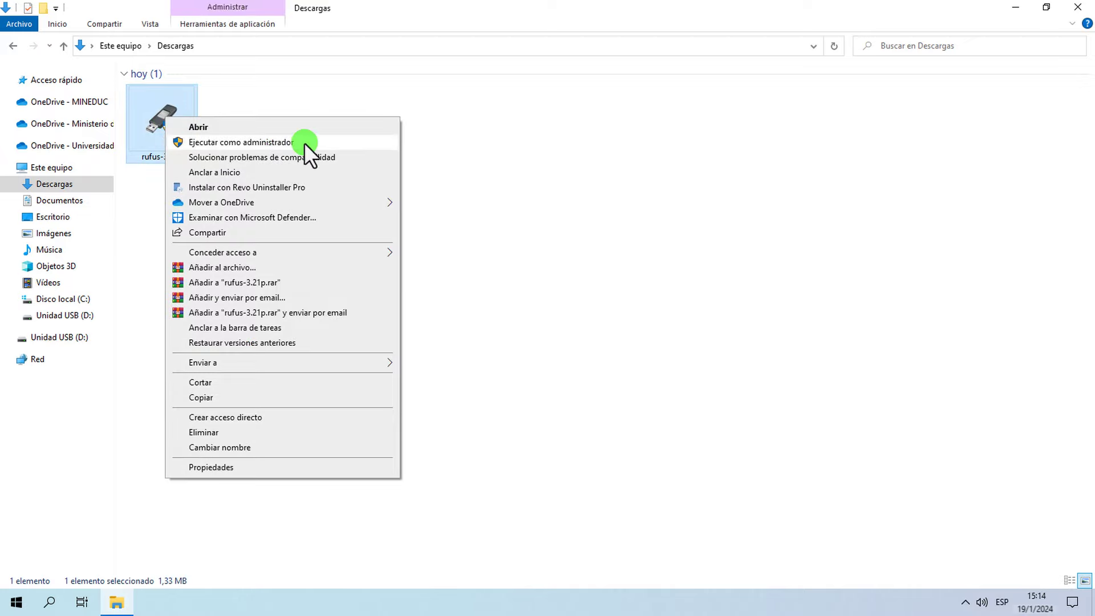
left_click(304, 143)
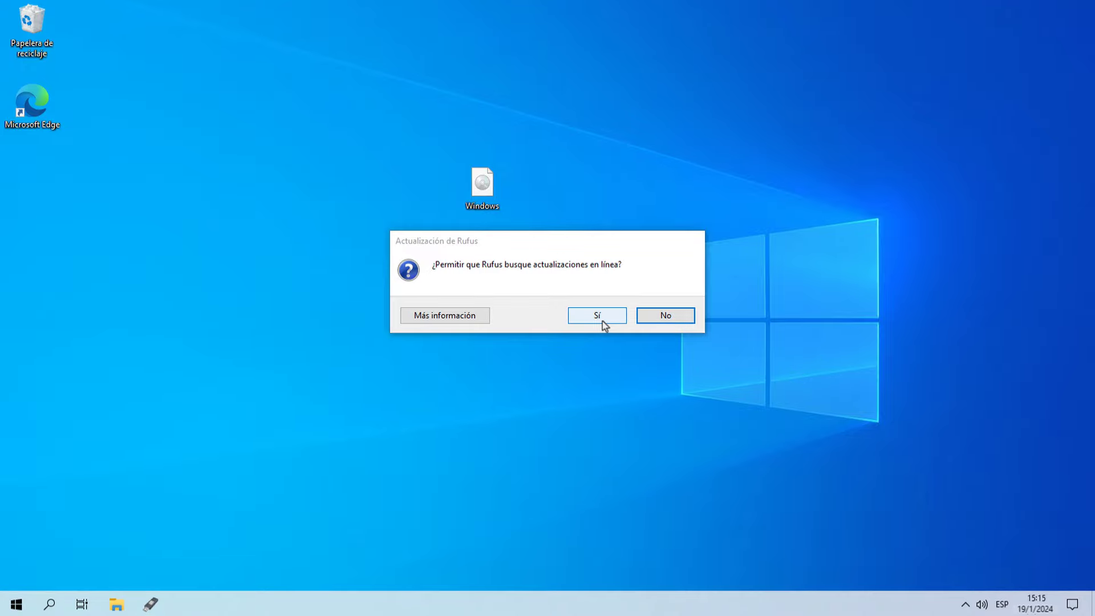
Step: Allow Rufus to check for updates online and review the target device list
left_click(597, 315)
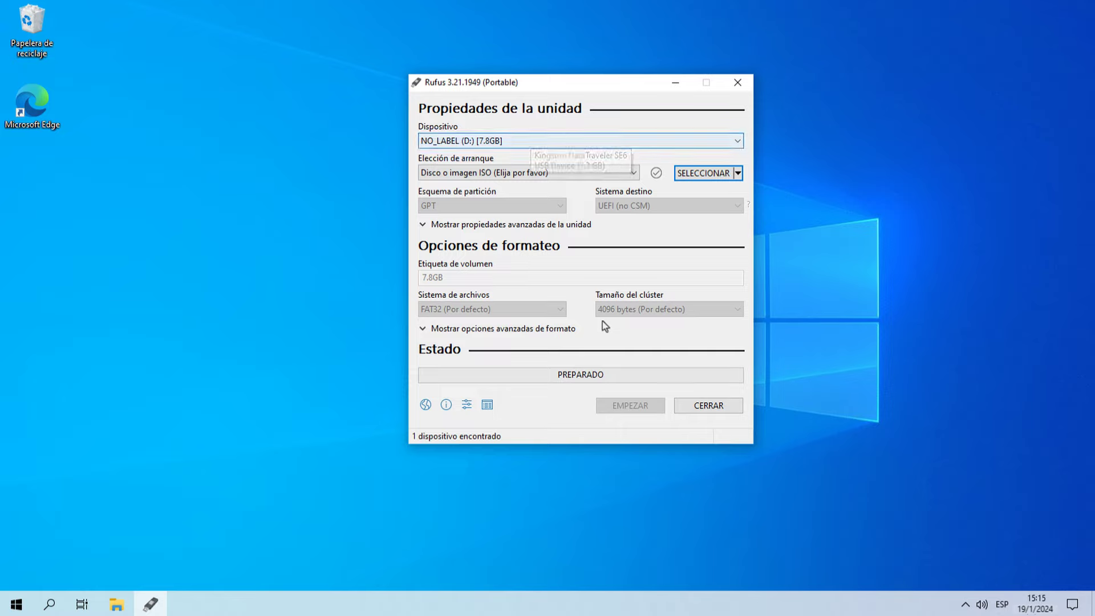
key("shift+Tab")
key("alt+Down")
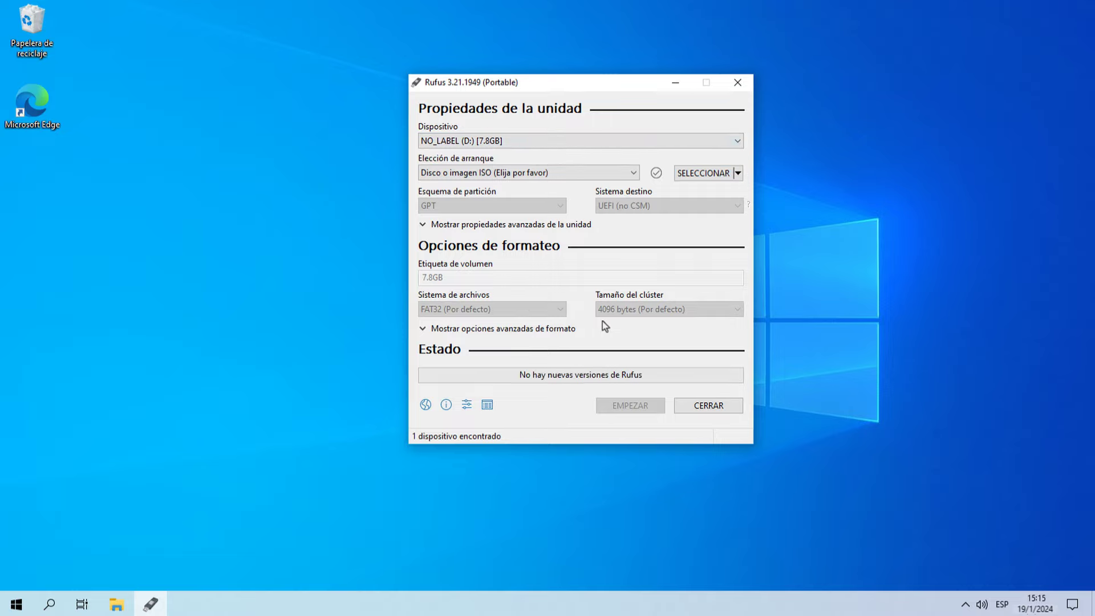
Step: Load Windows.iso from the Desktop as the boot image
key("alt+s")
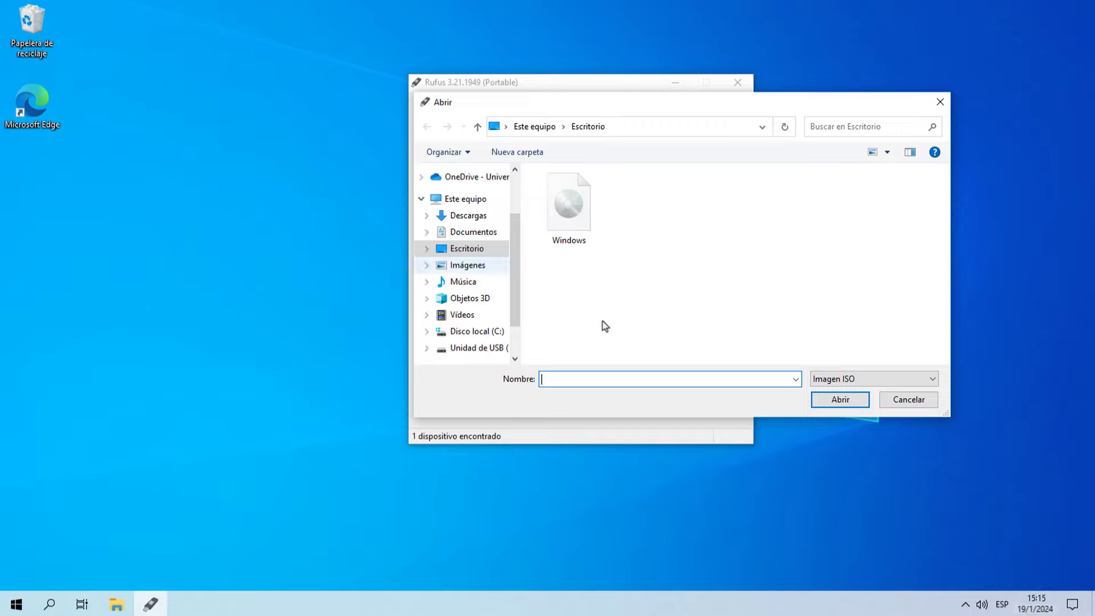
key("shift+Tab")
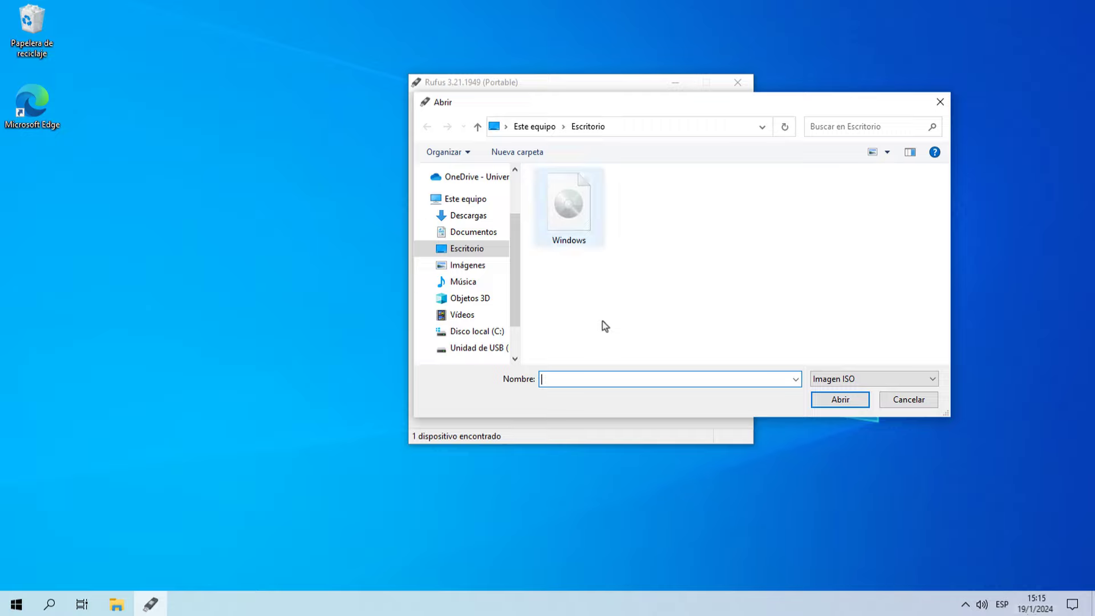
key("Down")
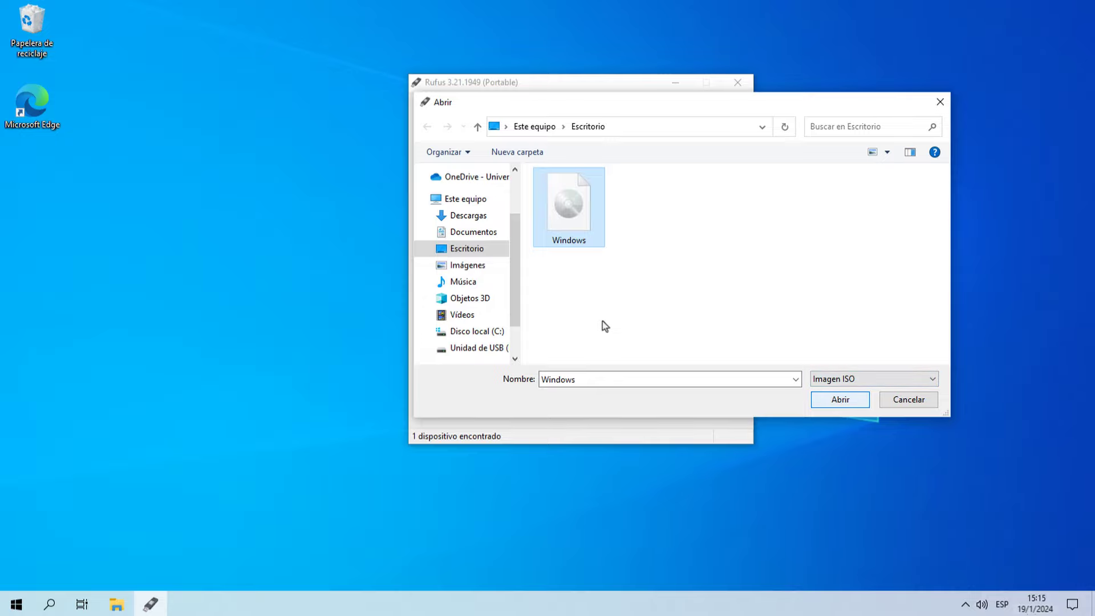
key("Return")
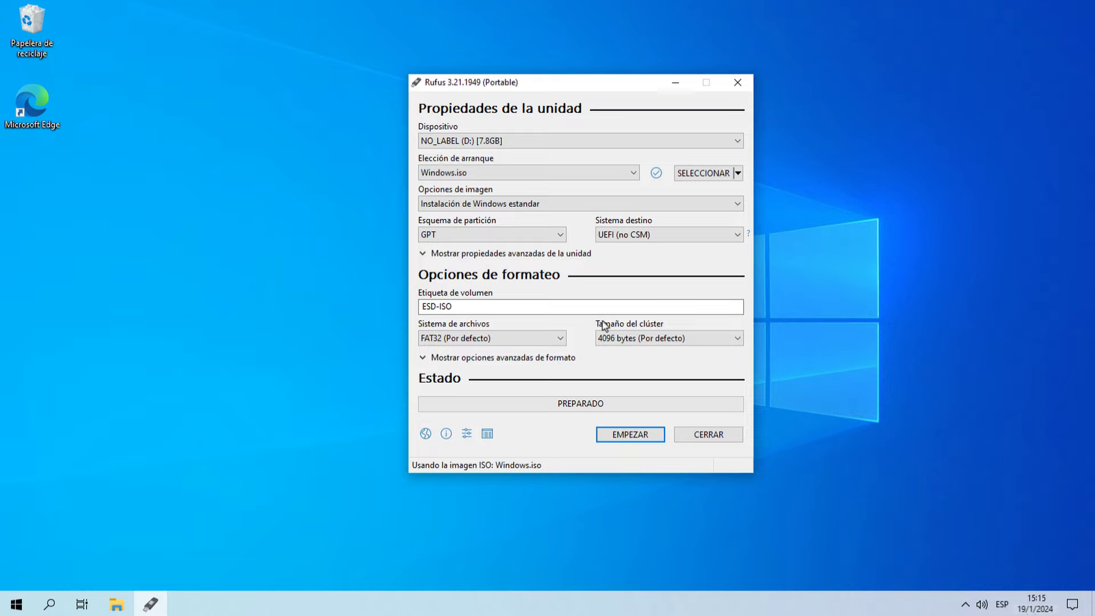
Step: Write Windows.iso to the USB drive with data collection disabled, accept the erase warning, then close Rufus
key("Return")
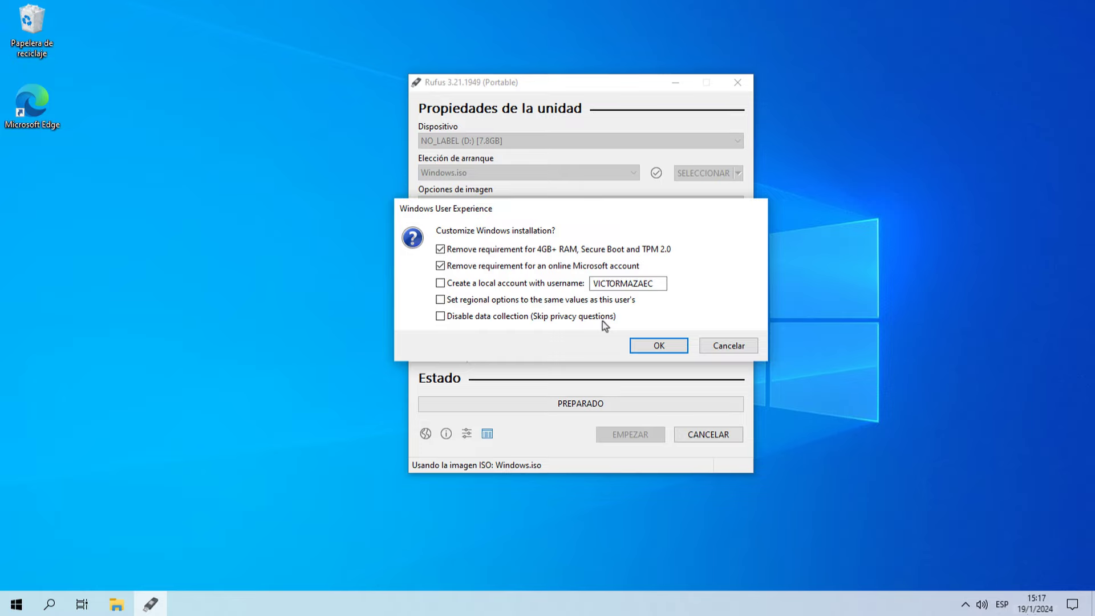
left_click(602, 320)
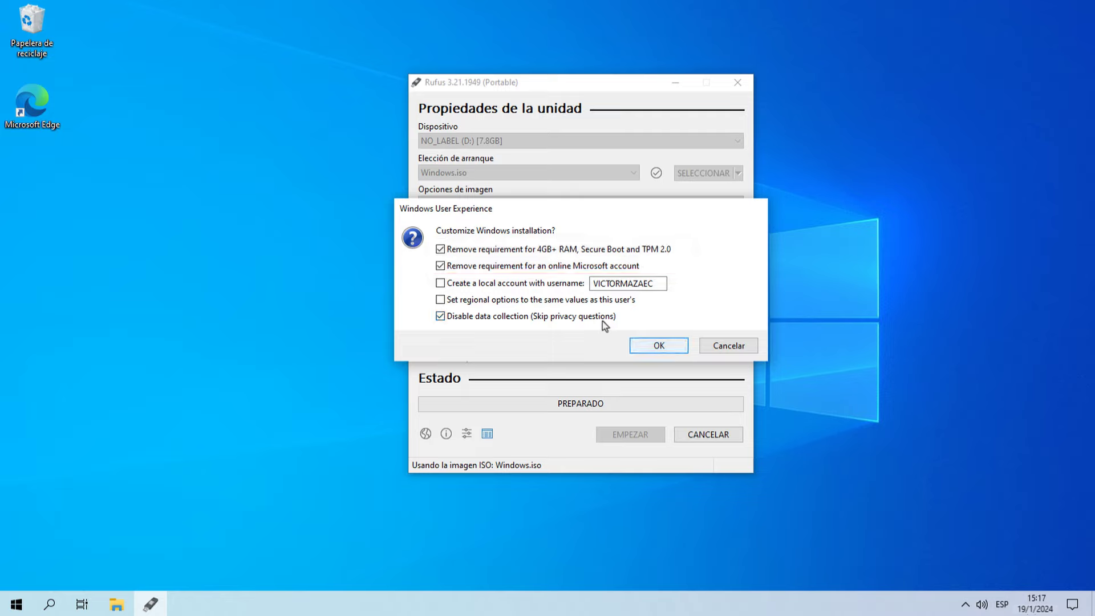
key("Return")
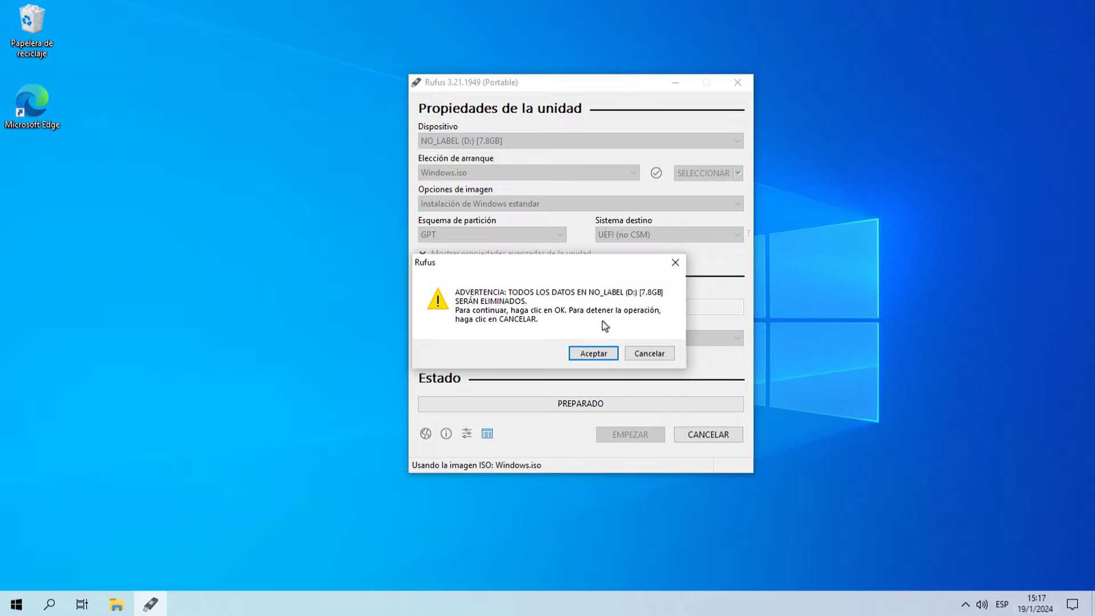
key("Return")
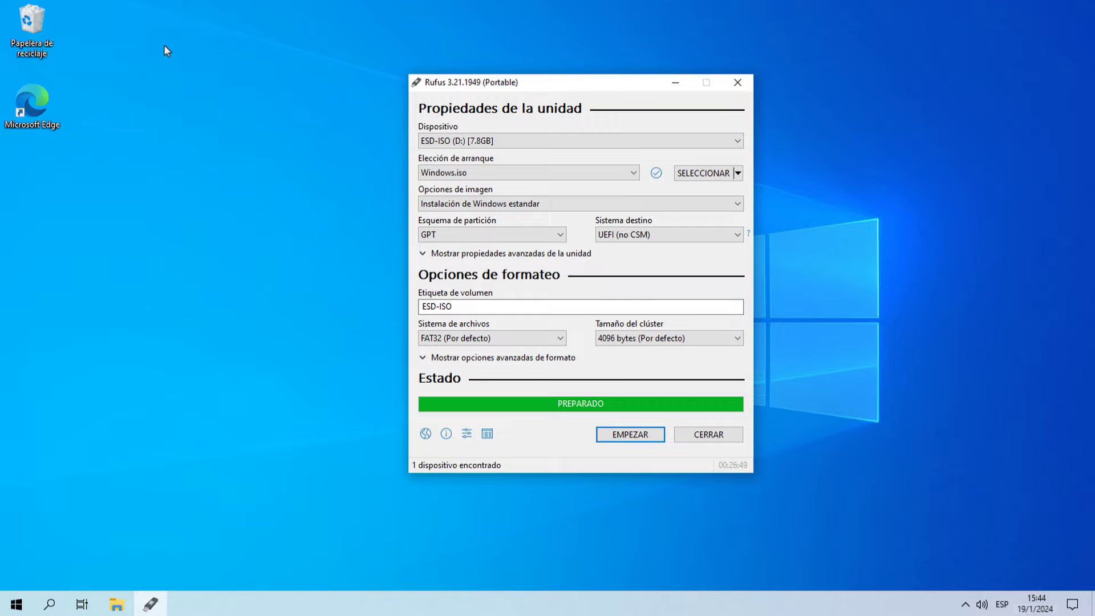
key("Tab")
key("Return")
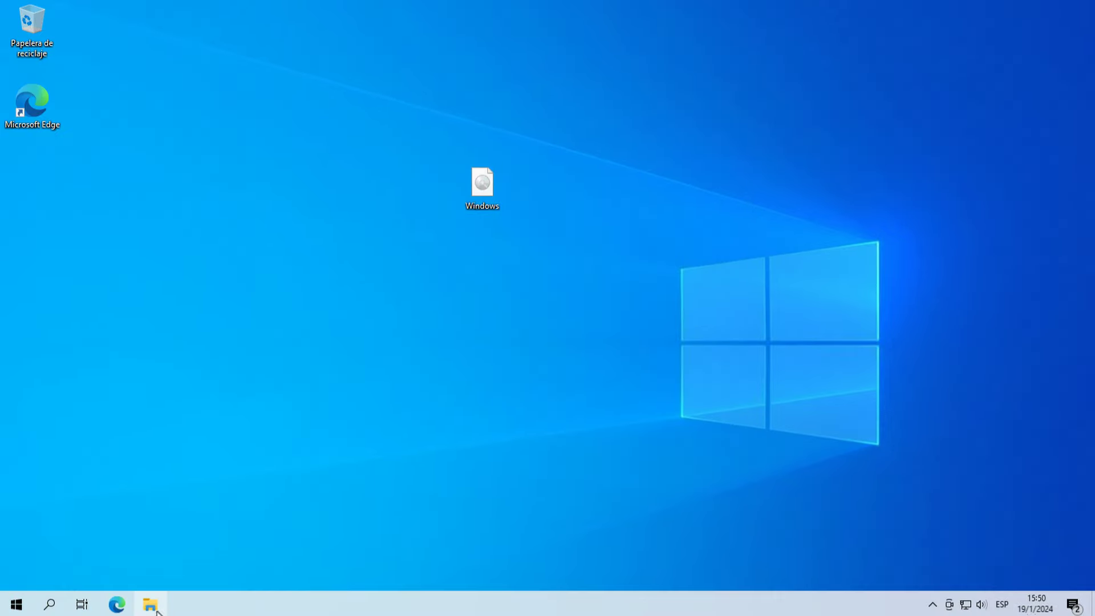
Step: Run setup from D_DRIVE as administrator, approve the UAC prompt, and close File Explorer
left_click(151, 605)
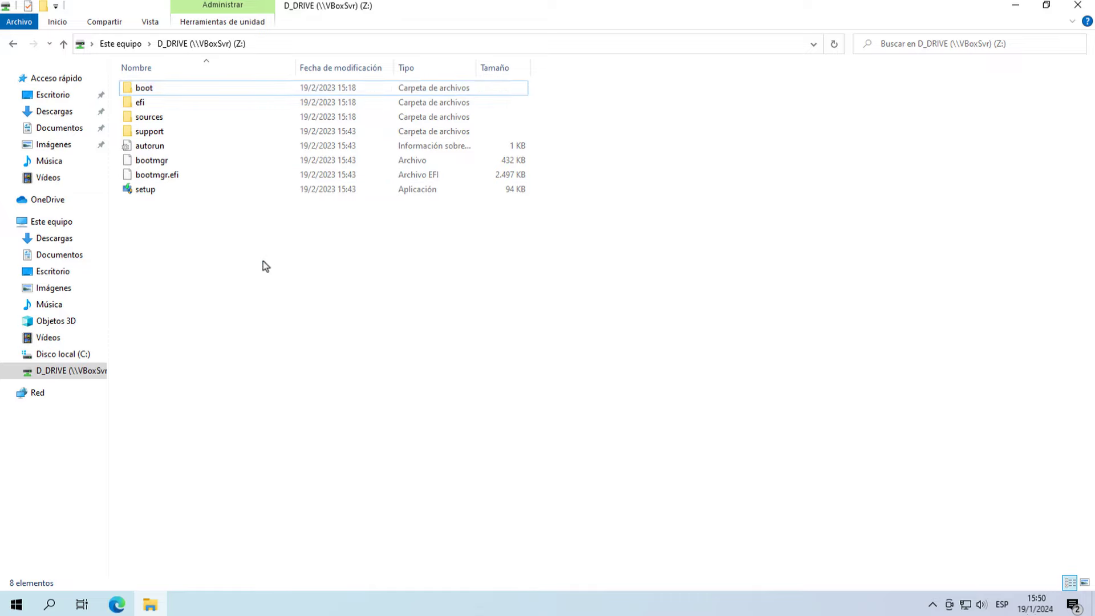
right_click(180, 191)
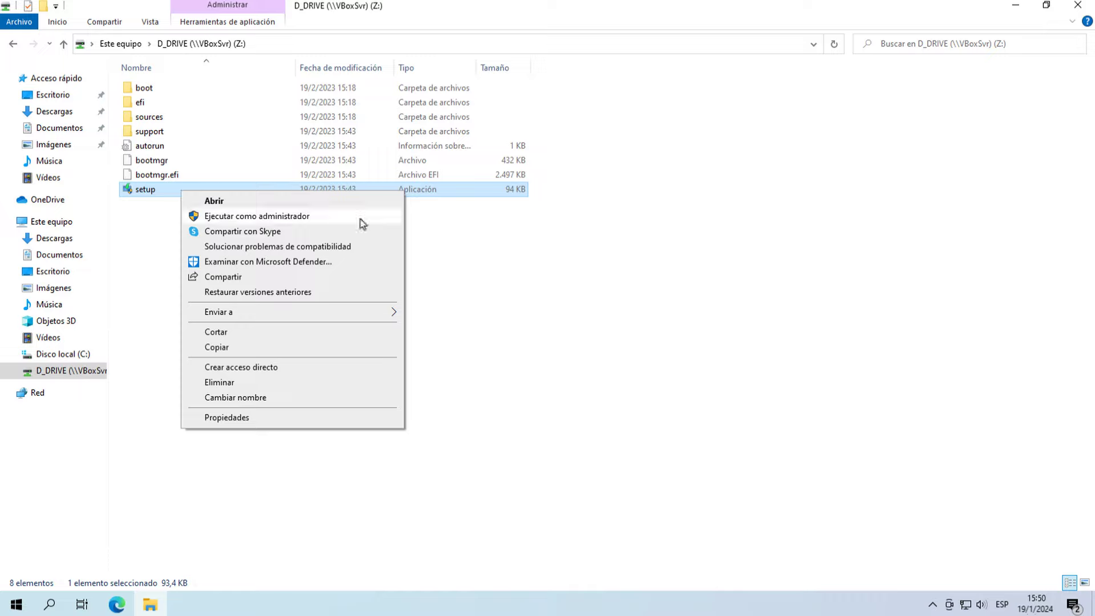
left_click(361, 217)
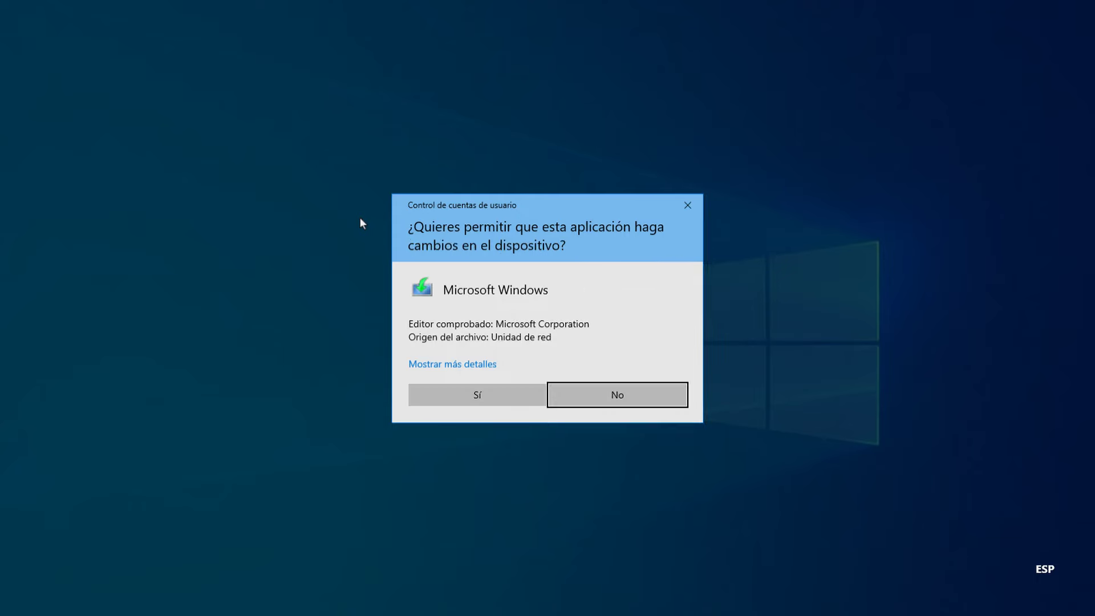
left_click(484, 397)
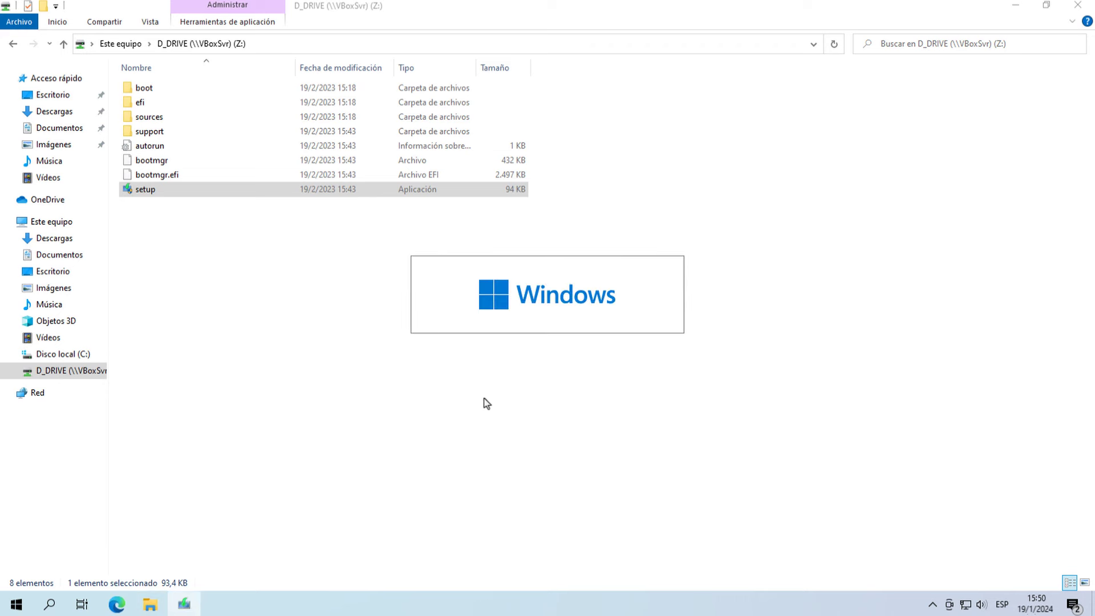
left_click(1077, 5)
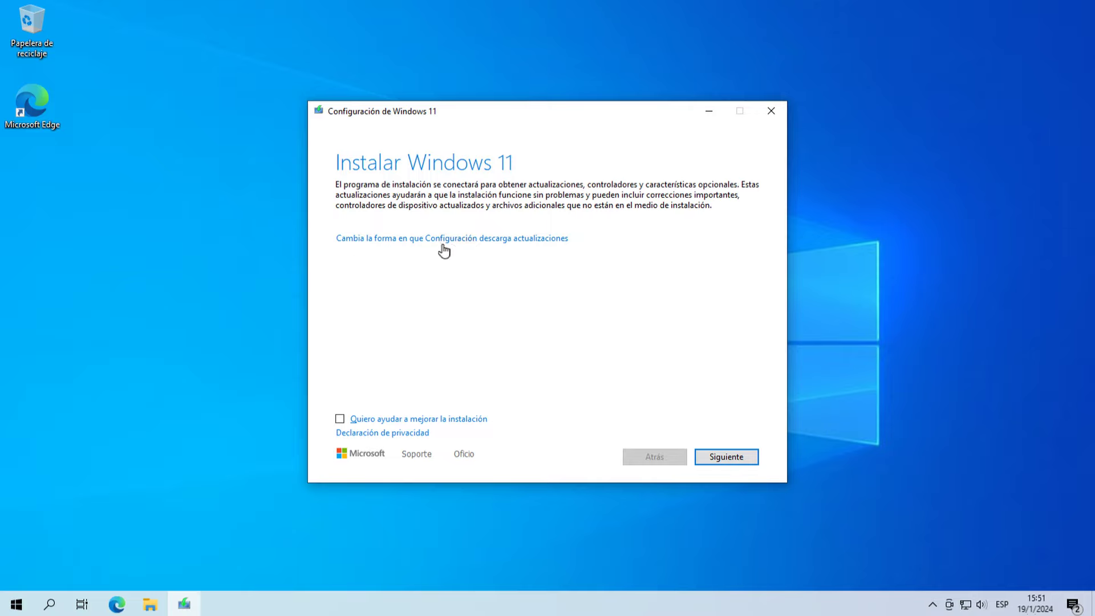
Step: Skip downloading updates ('No en este momento') and accept the Windows 11 license terms
left_click(528, 239)
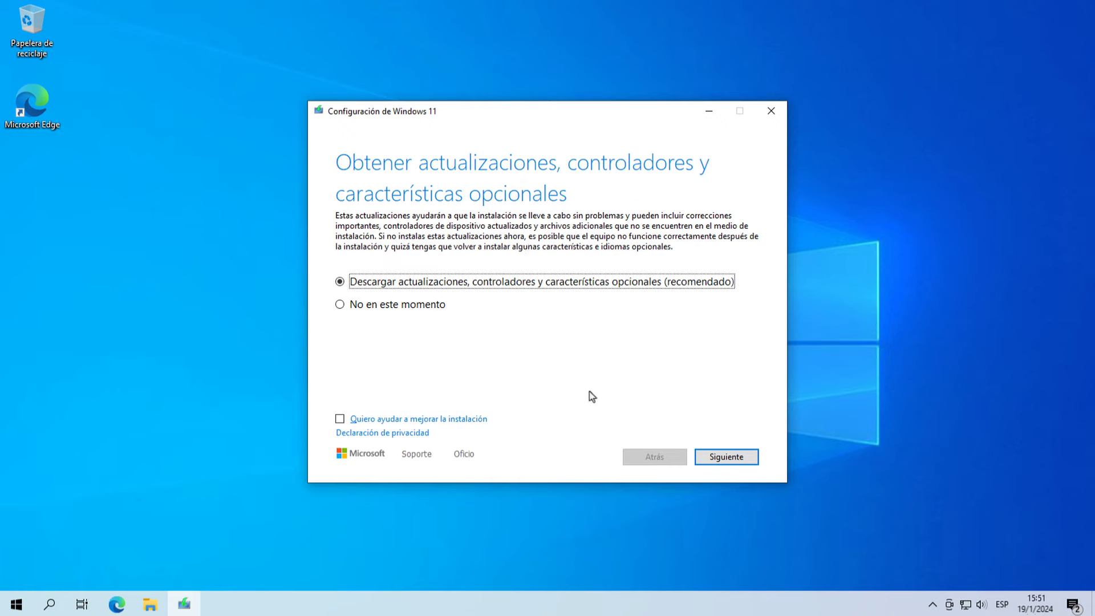
left_click(340, 305)
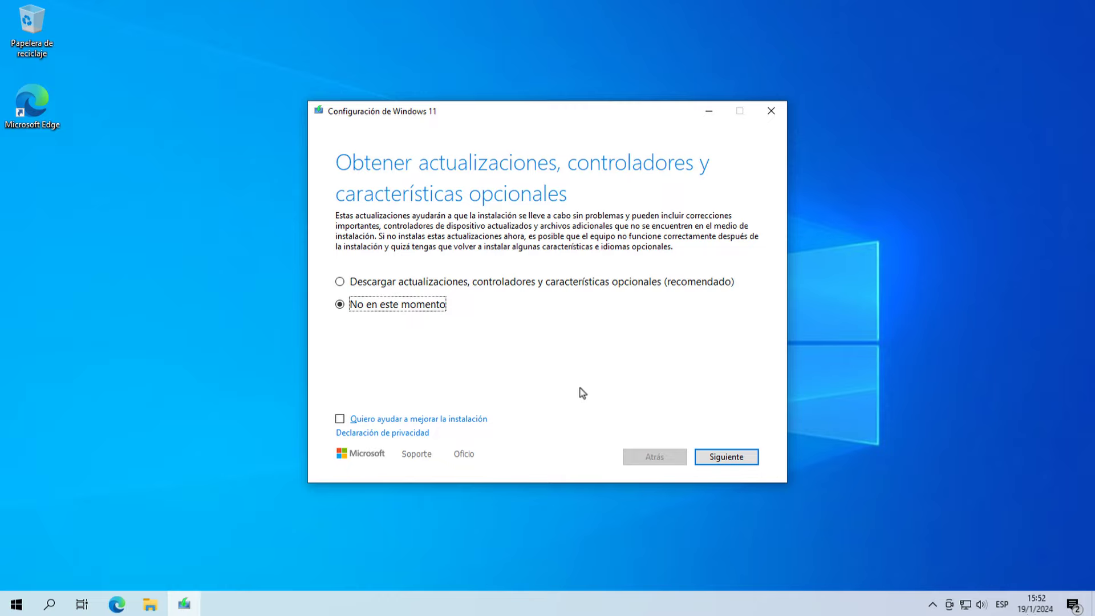
left_click(755, 463)
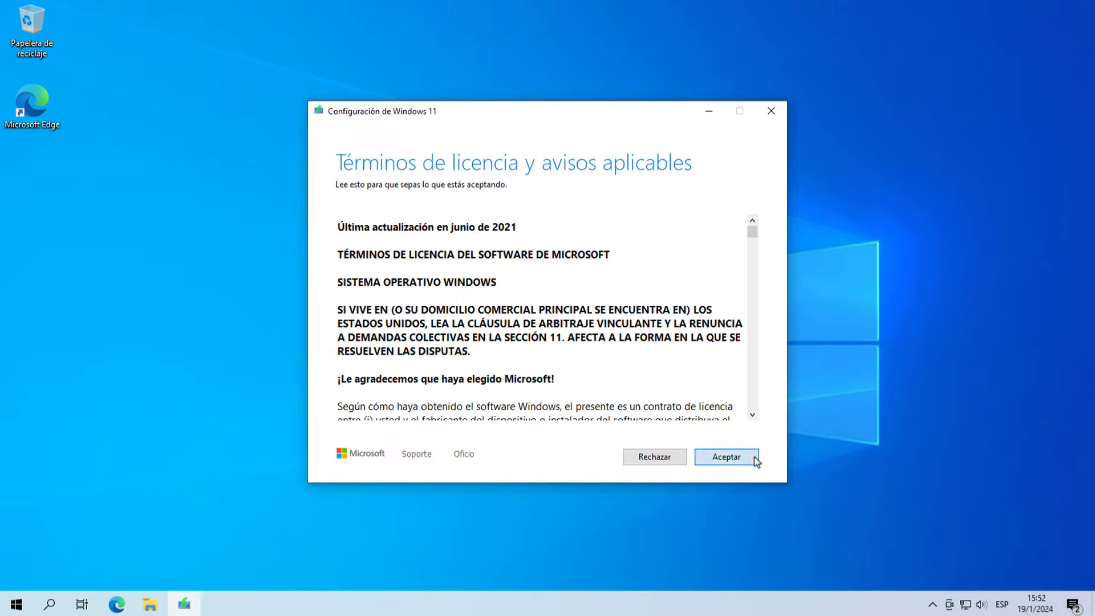
left_click(756, 459)
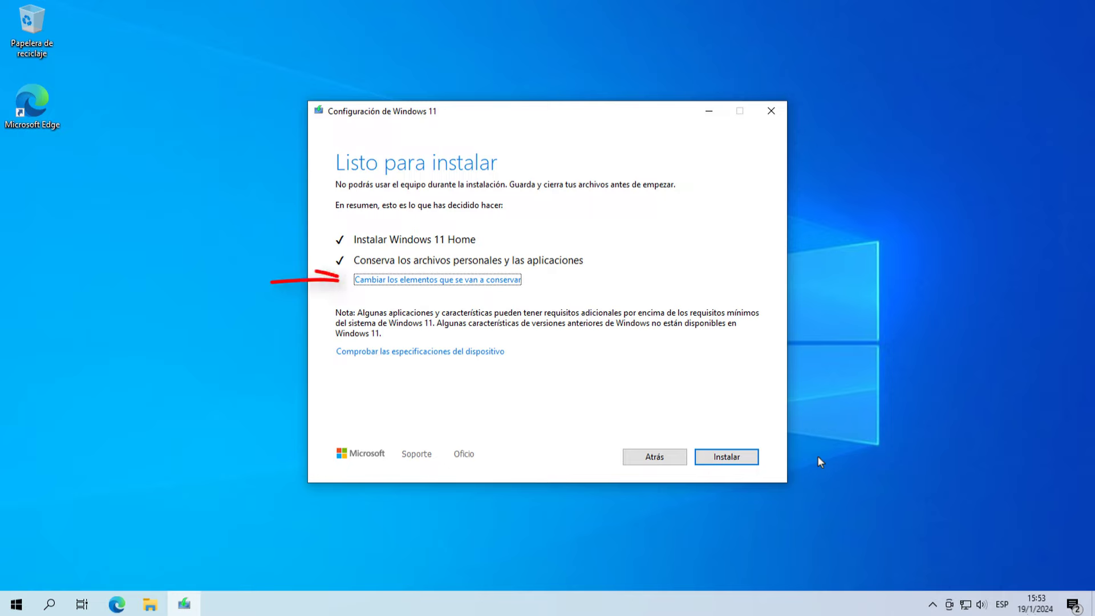
Step: Change the items to keep to Nada so nothing from the current system is kept
left_click(501, 280)
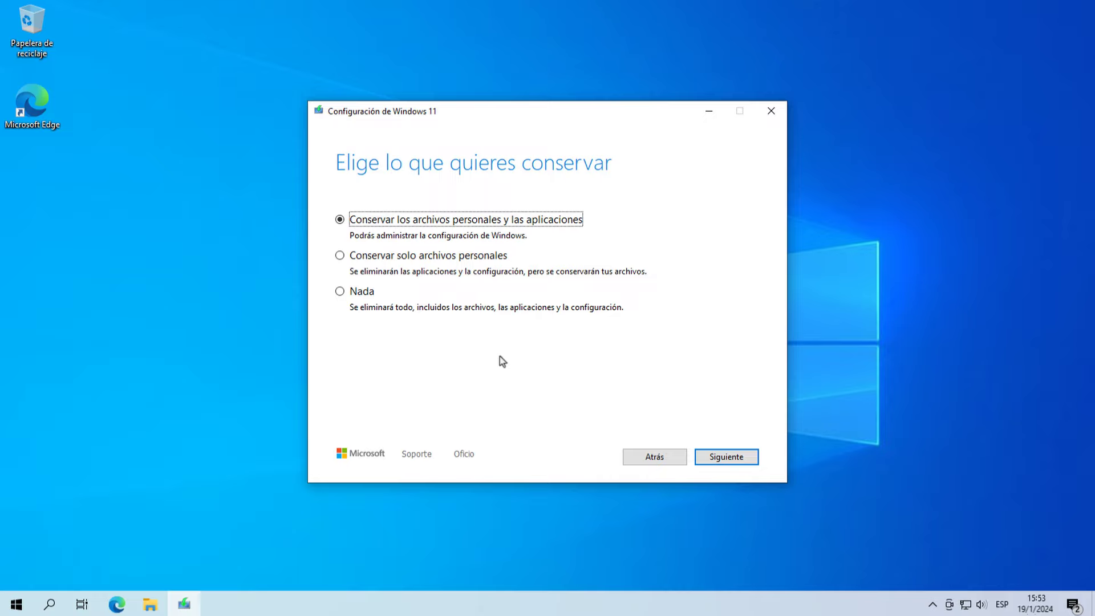
key("Down")
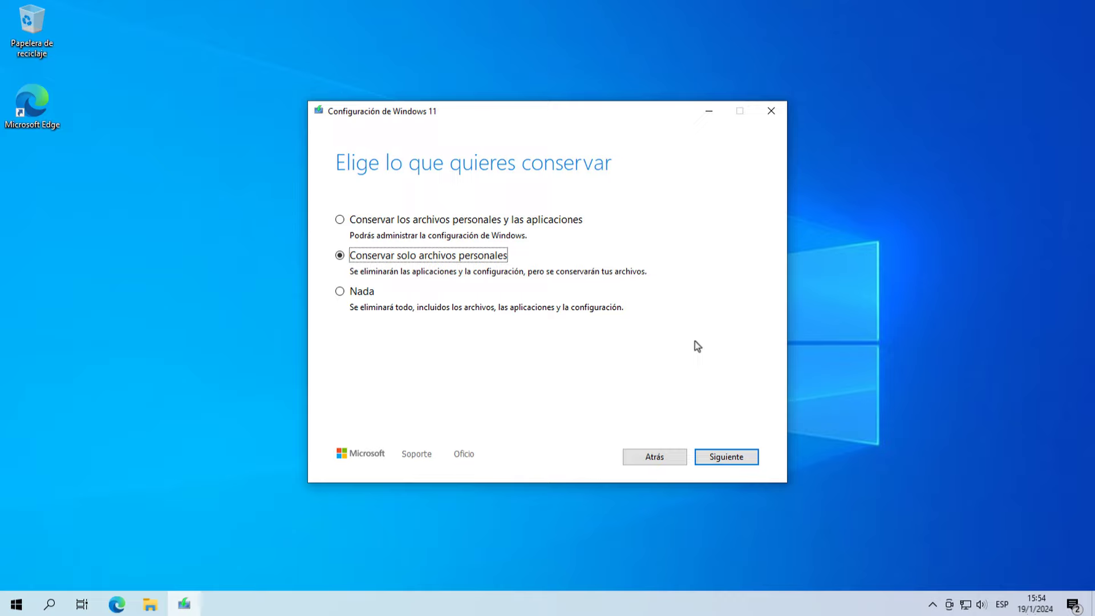
left_click(341, 292)
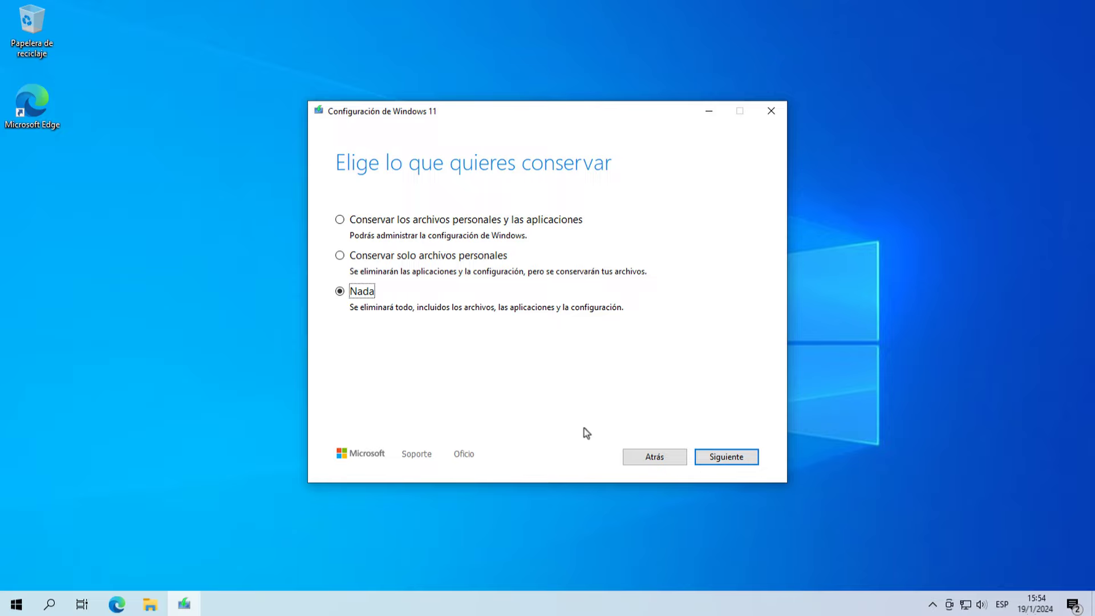
left_click(754, 460)
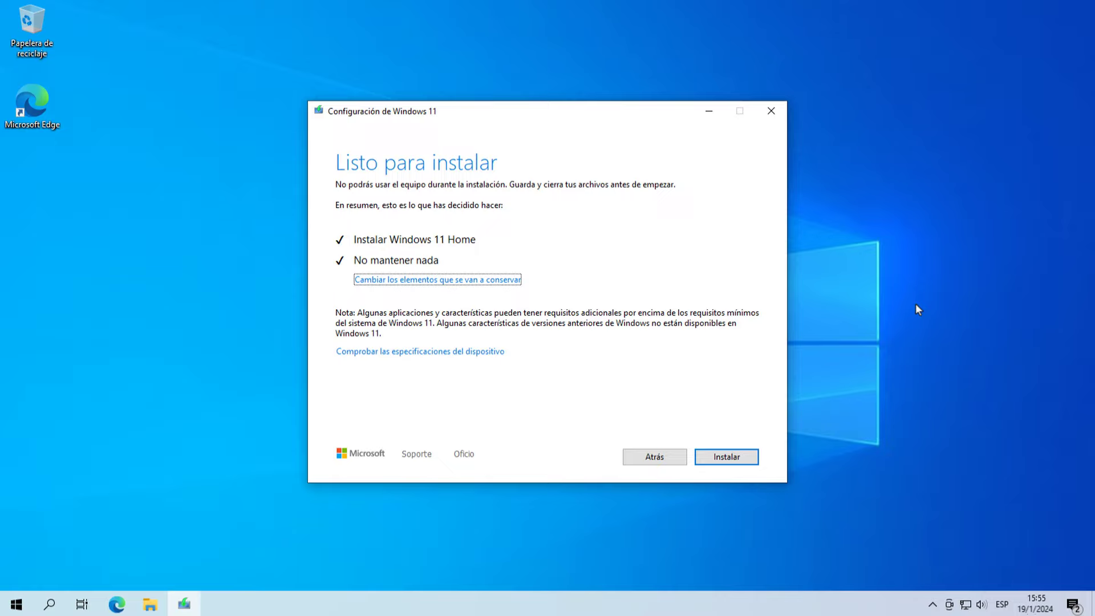
Step: Start the Windows 11 Home clean install from the Listo para instalar page
left_click(752, 456)
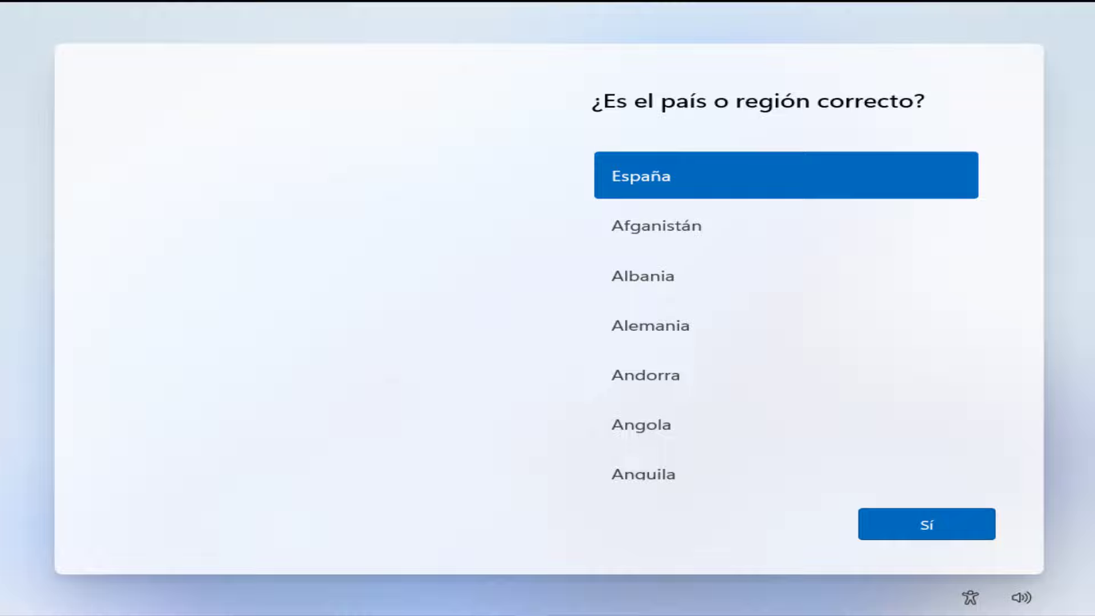
Step: Choose Ecuador, accept the Español keyboard, skip a second layout, and name the PC PC-DELL
key("e")
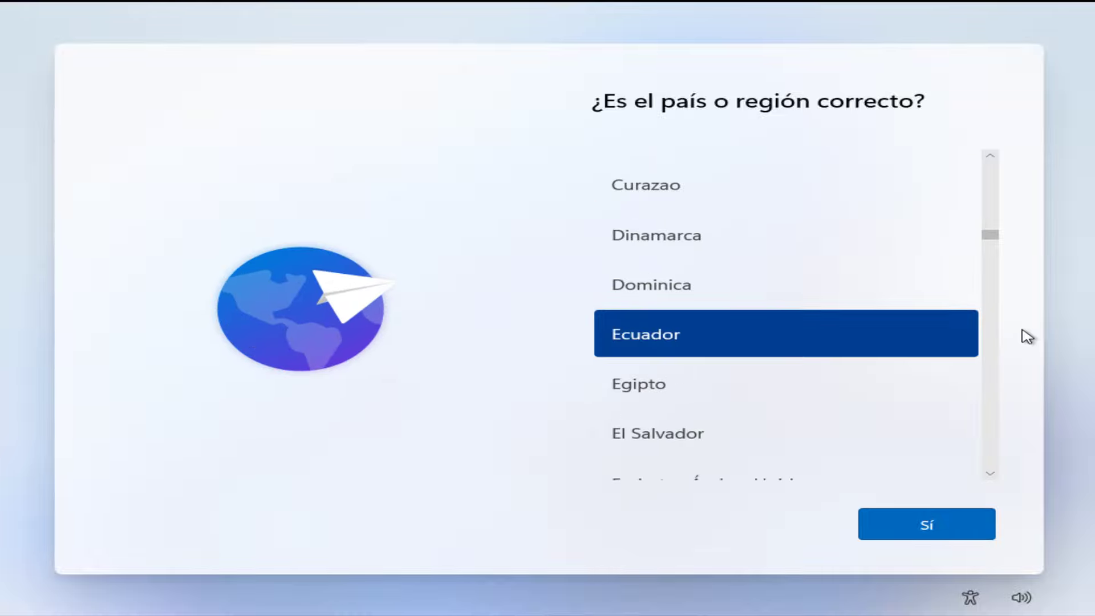
left_click(911, 529)
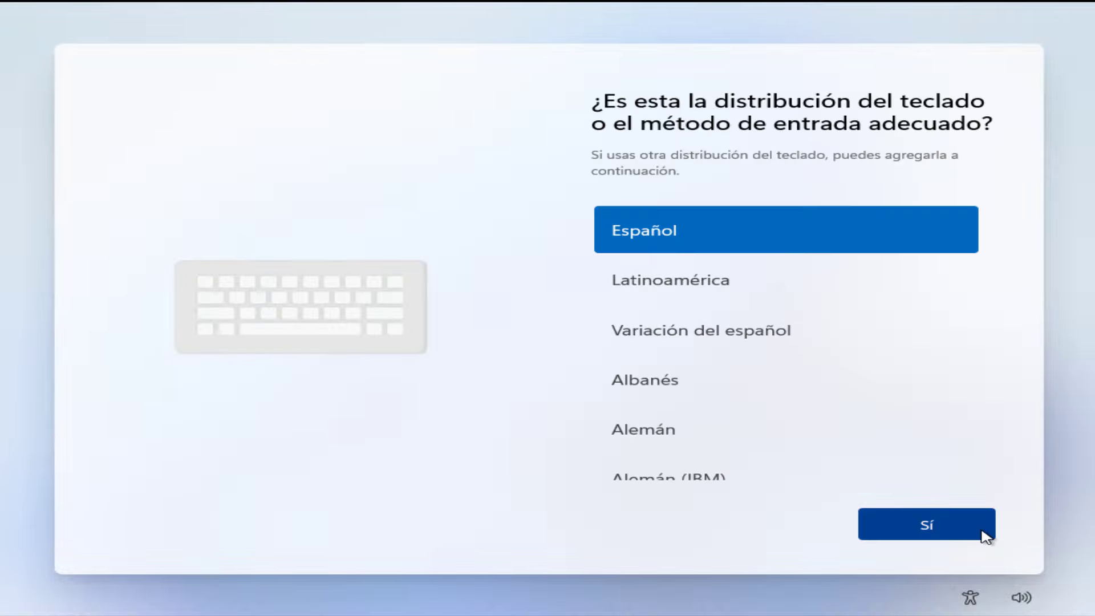
left_click(985, 536)
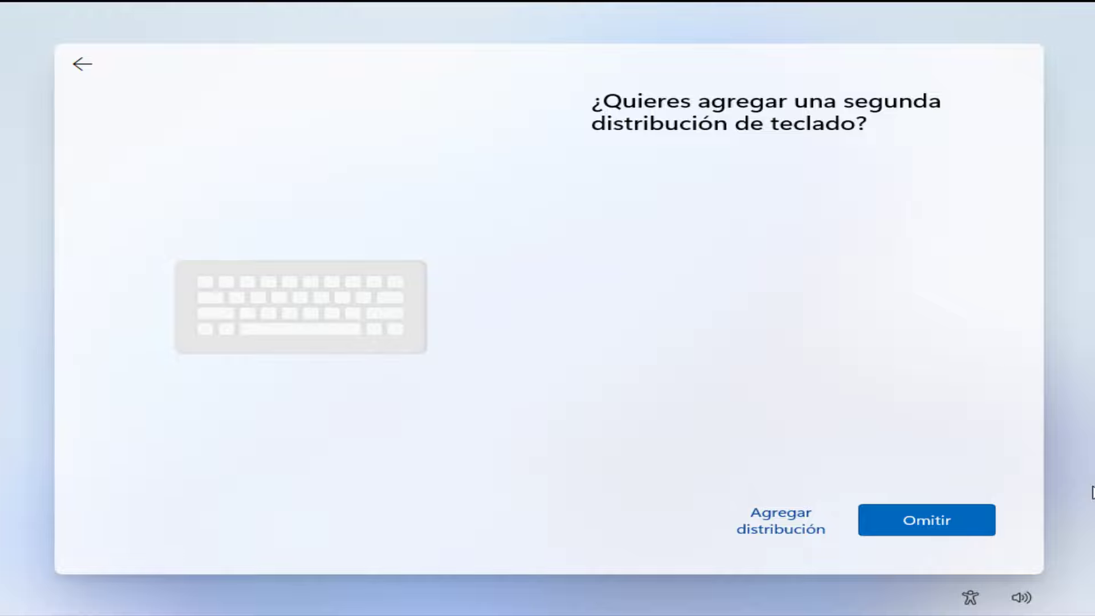
left_click(982, 518)
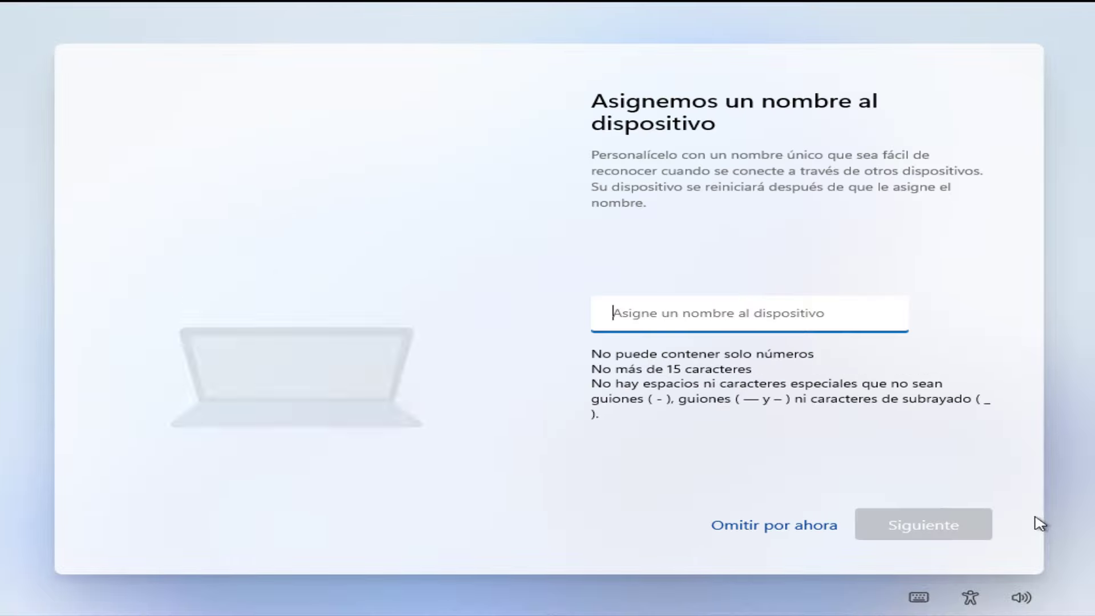
type("PC-DELL")
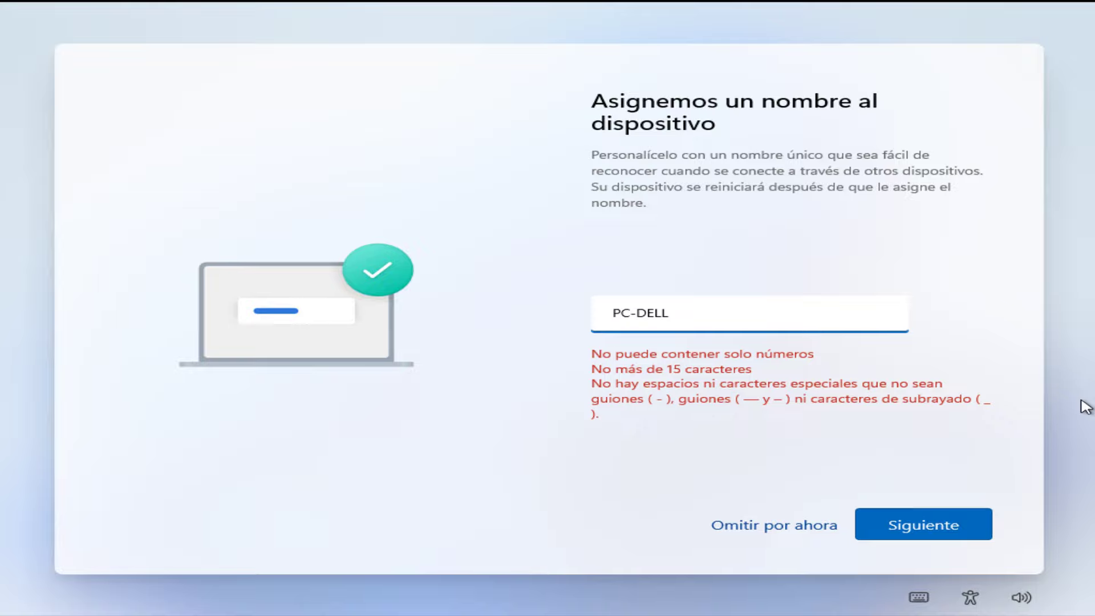
left_click(981, 532)
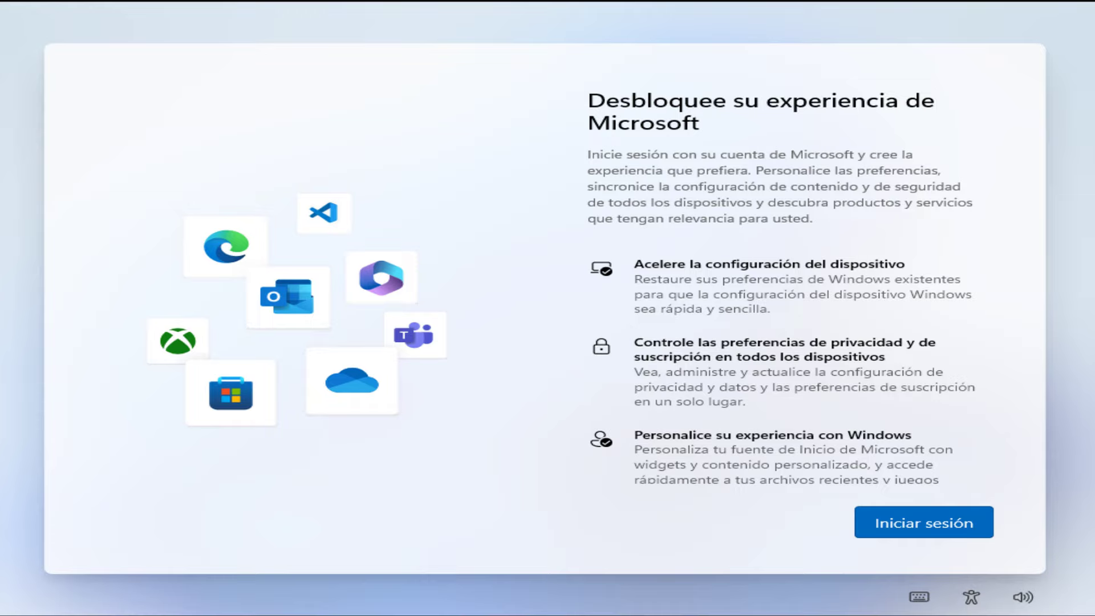
Step: Sign in by entering the Microsoft account's Outlook e-mail address
scroll(983, 374, "down", 3)
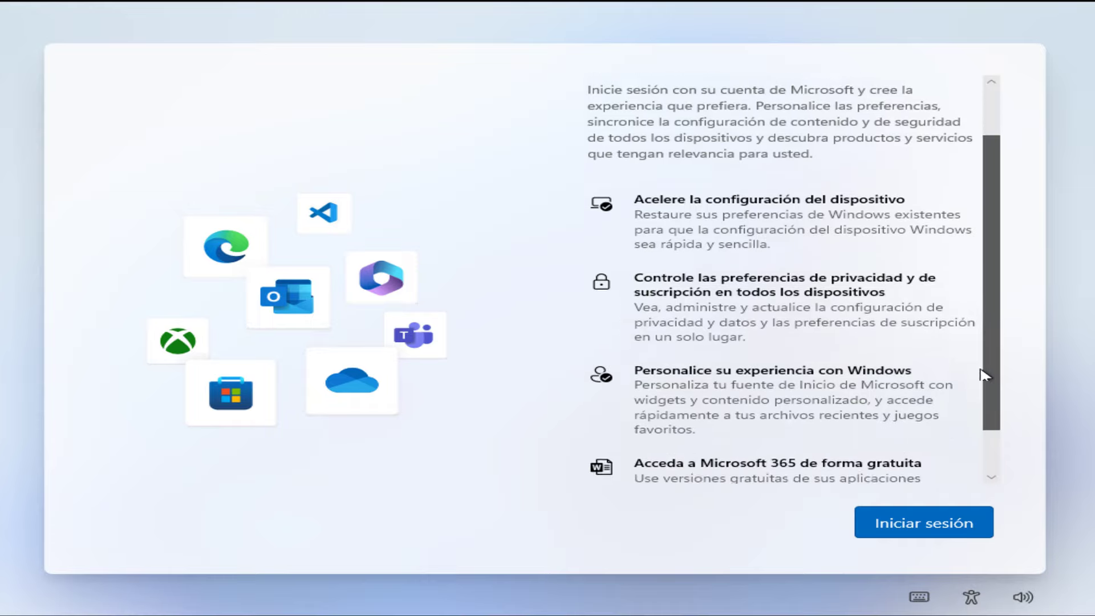
left_click(972, 522)
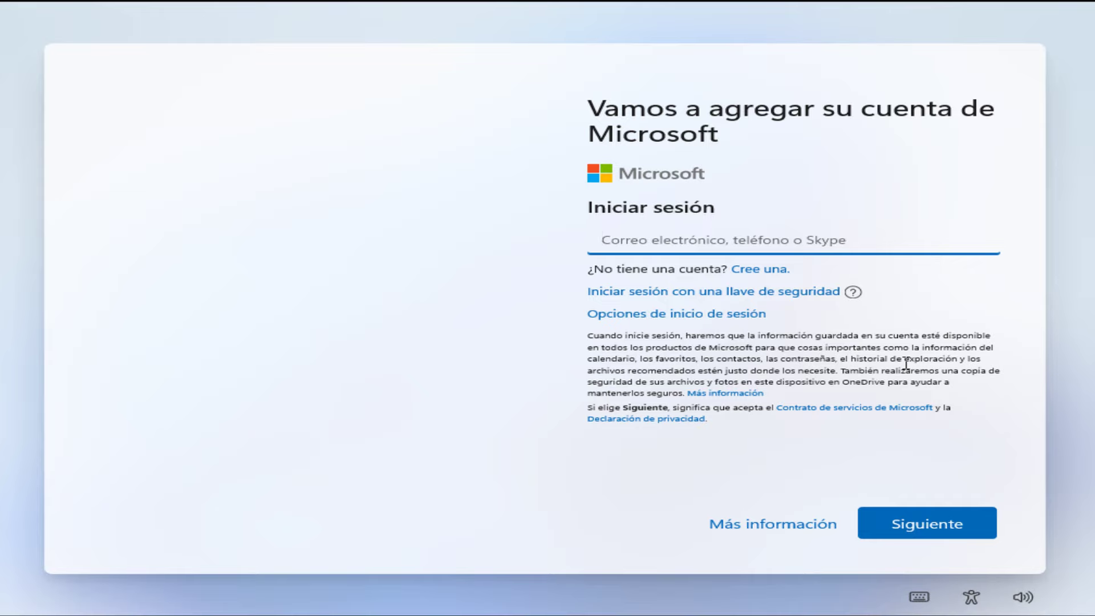
key("ctrl+v")
type("@outlook.com")
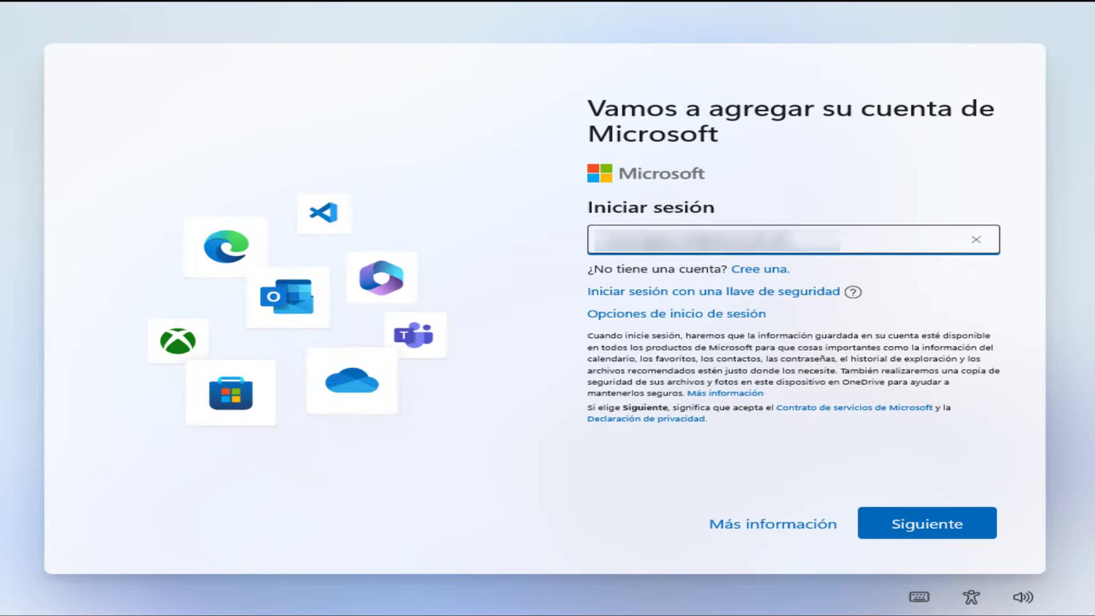
left_click(986, 536)
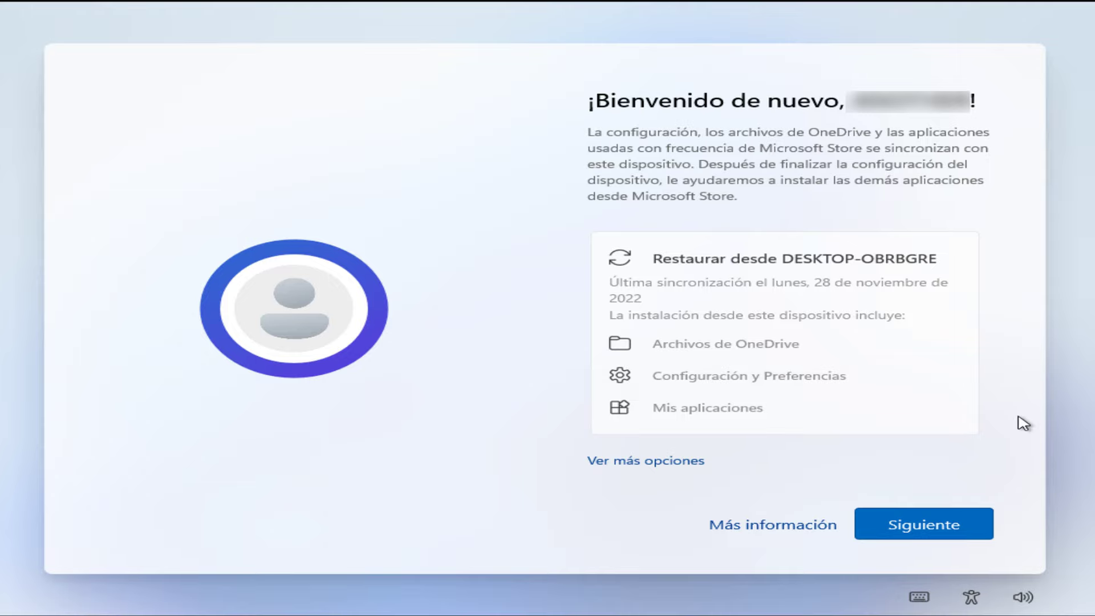
Step: Under Ver más opciones, choose Configurar como nuevo dispositivo instead of restoring
left_click(660, 462)
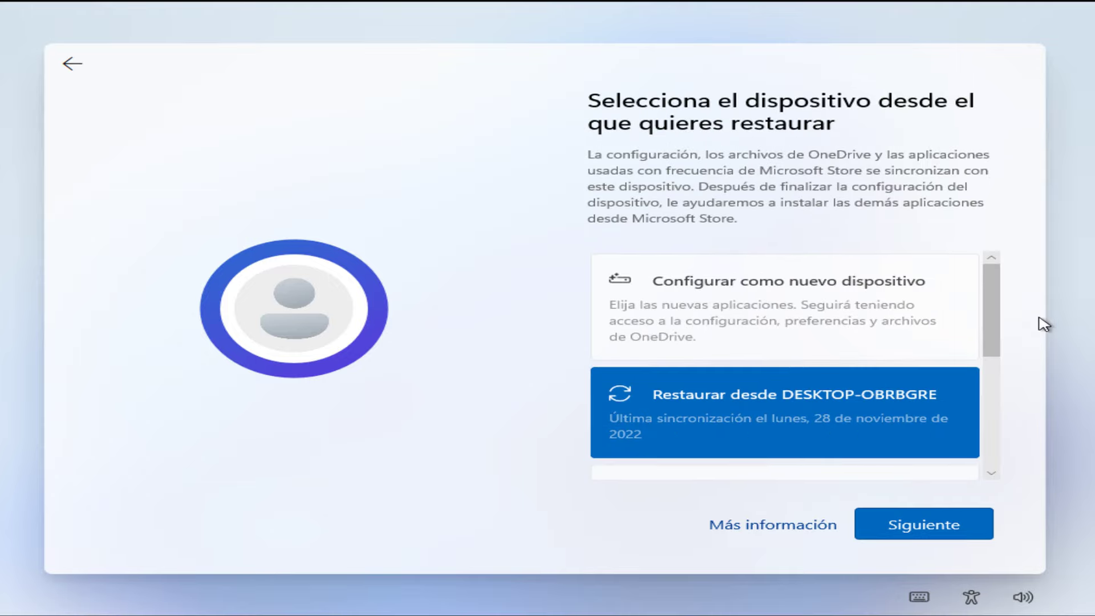
left_click_drag(991, 320, 985, 447)
scroll(985, 448, "up", 5)
left_click(817, 282)
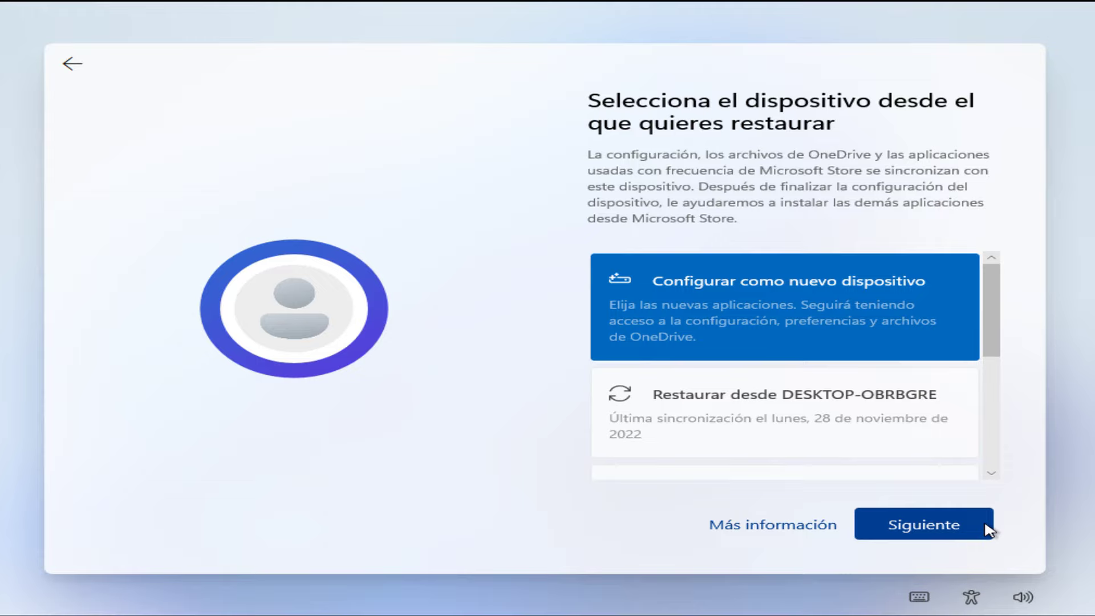
left_click(988, 529)
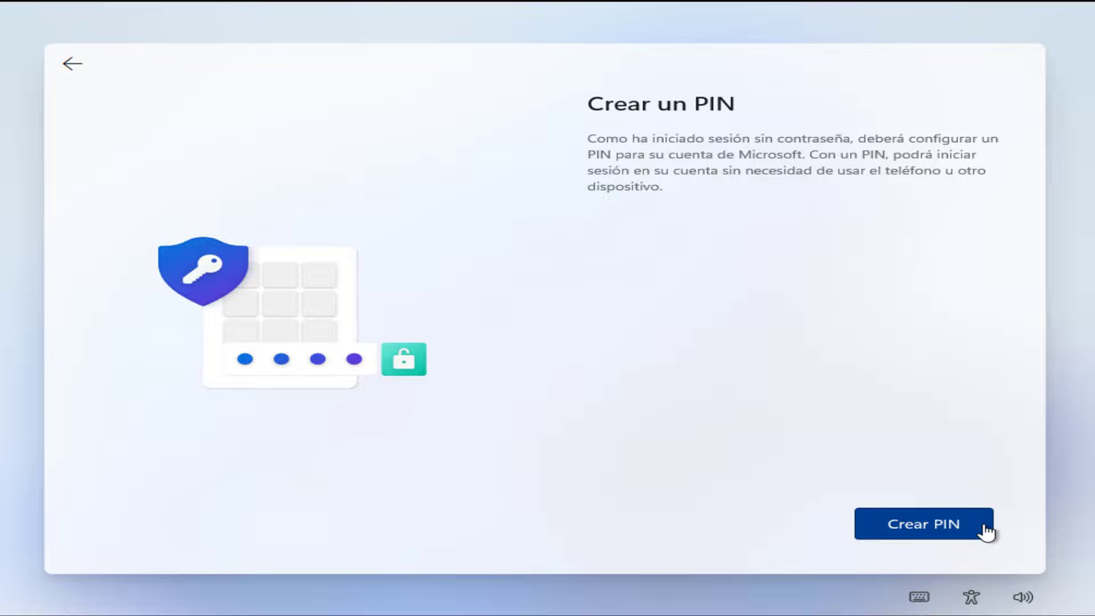
Step: Create and confirm a four-digit sign-in PIN
left_click(986, 532)
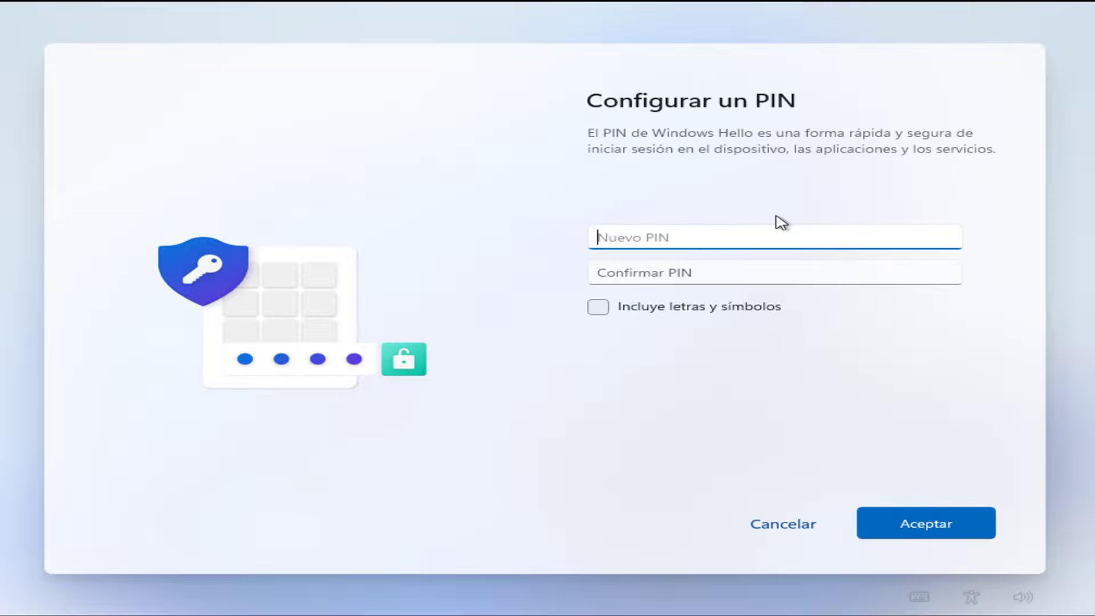
type("1234")
key("Tab")
type("1234")
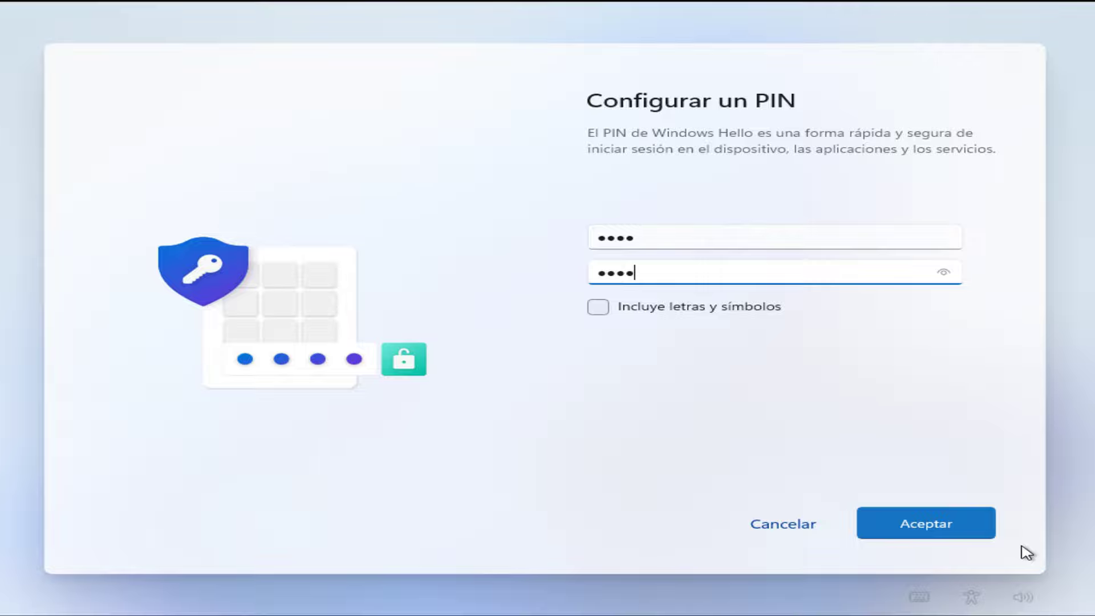
left_click(911, 528)
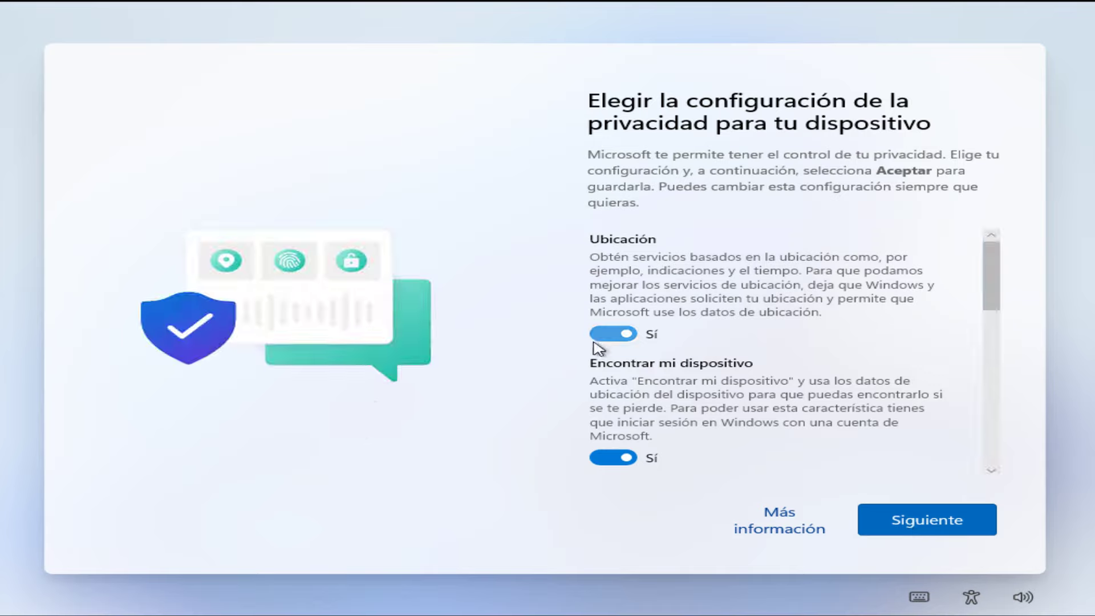
Step: Turn off location, Find my device, tailored experiences and advertising ID; limit diagnostics to required only
left_click(598, 337)
left_click(613, 446)
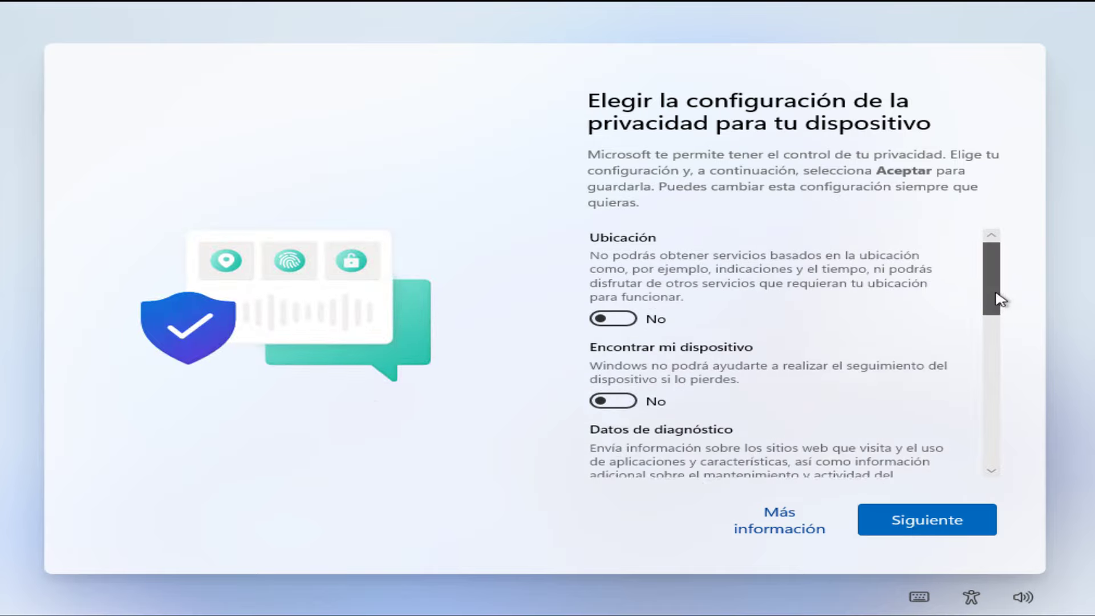
left_click_drag(996, 298, 991, 342)
scroll(991, 342, "down", 3)
left_click(615, 259)
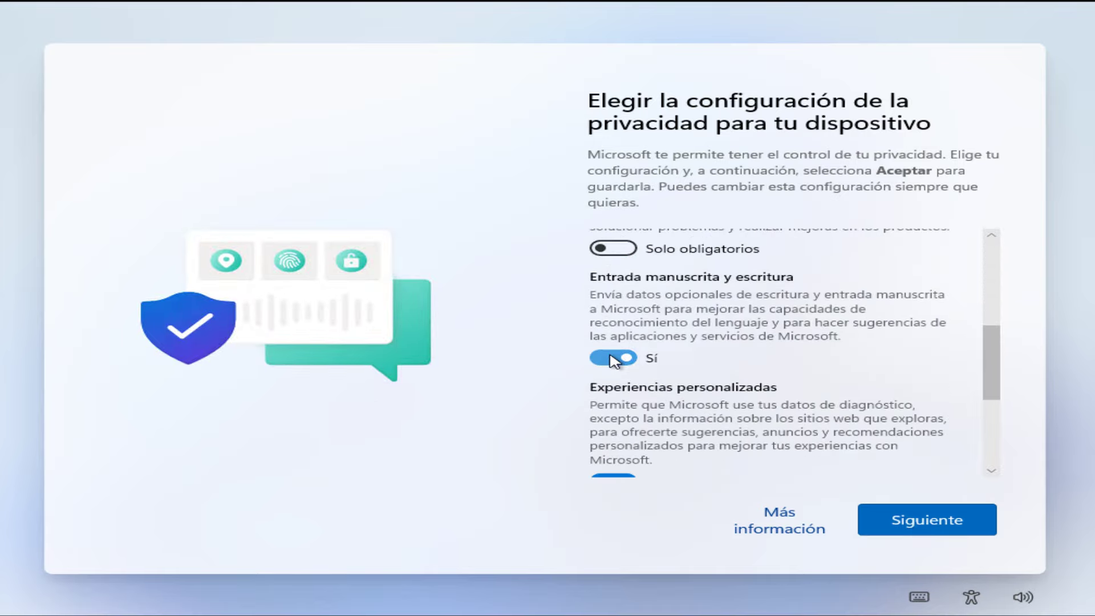
scroll(624, 319, "down", 4)
left_click(602, 264)
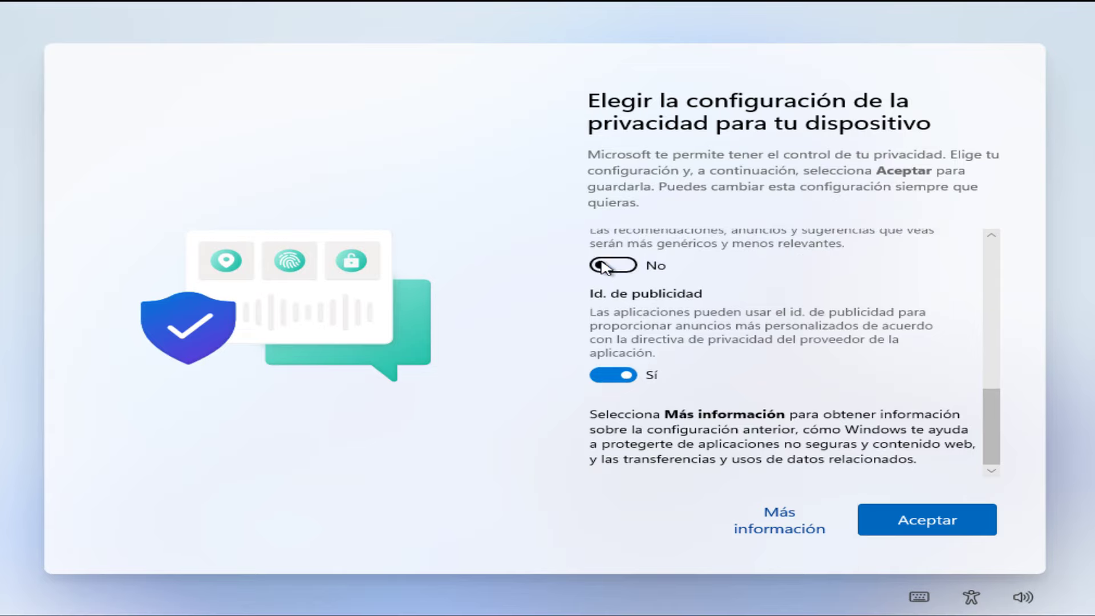
left_click(613, 376)
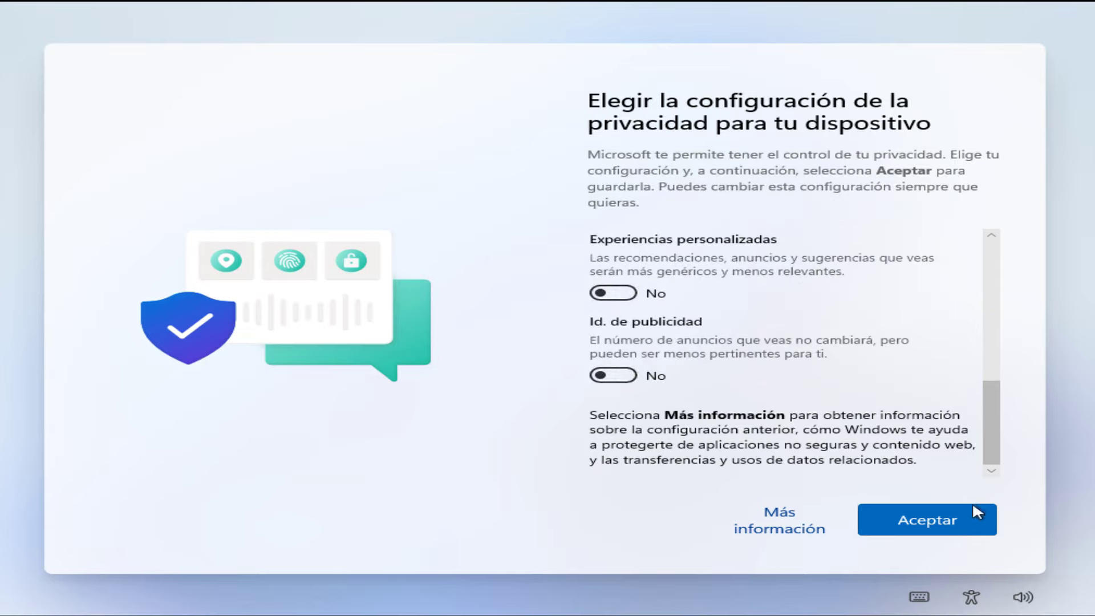
left_click(972, 513)
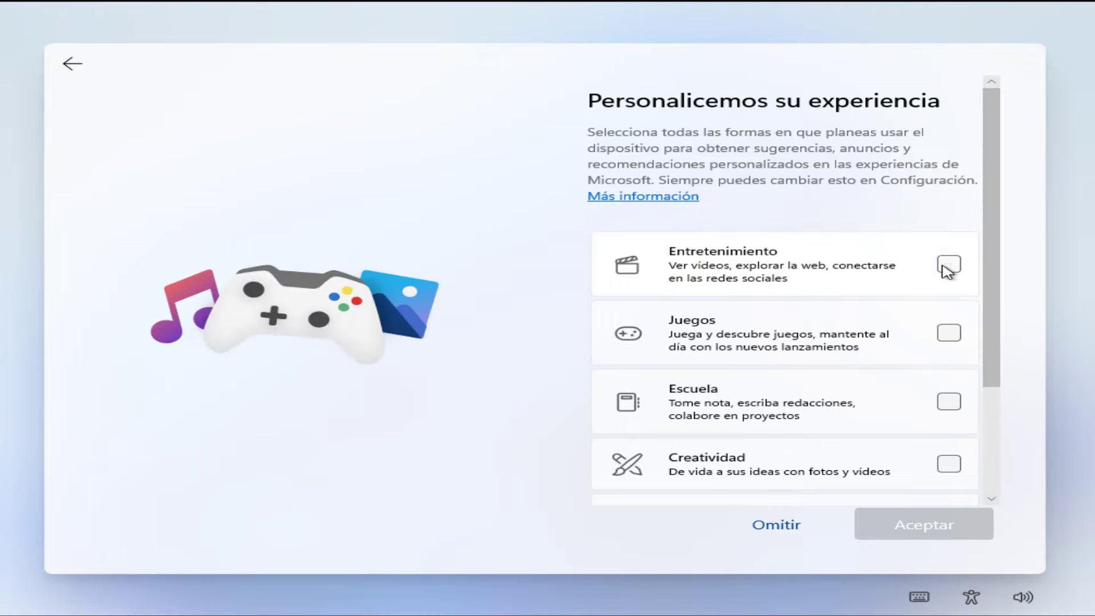
Step: Skip the device-use and Android phone pages and decline the Microsoft 365 trial
scroll(998, 288, "down", 3)
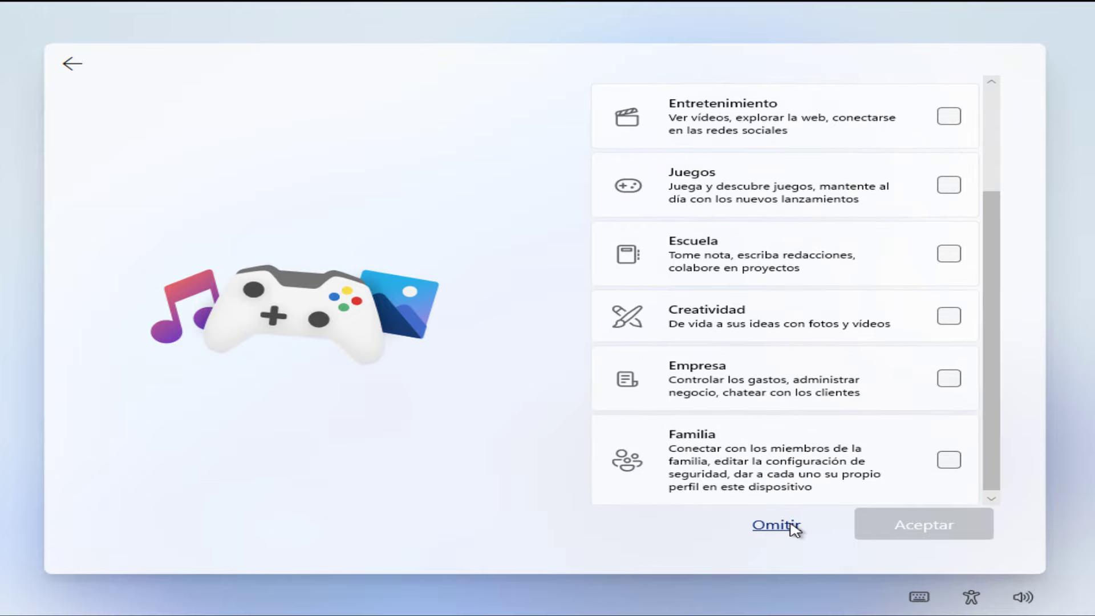
left_click(791, 525)
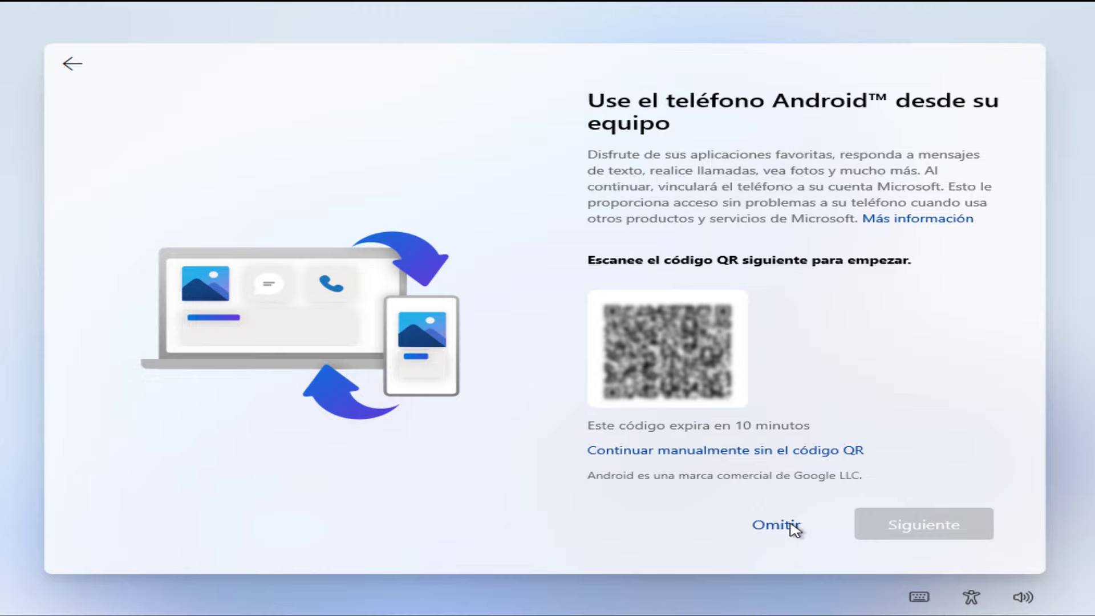
scroll(794, 528, "down", 1)
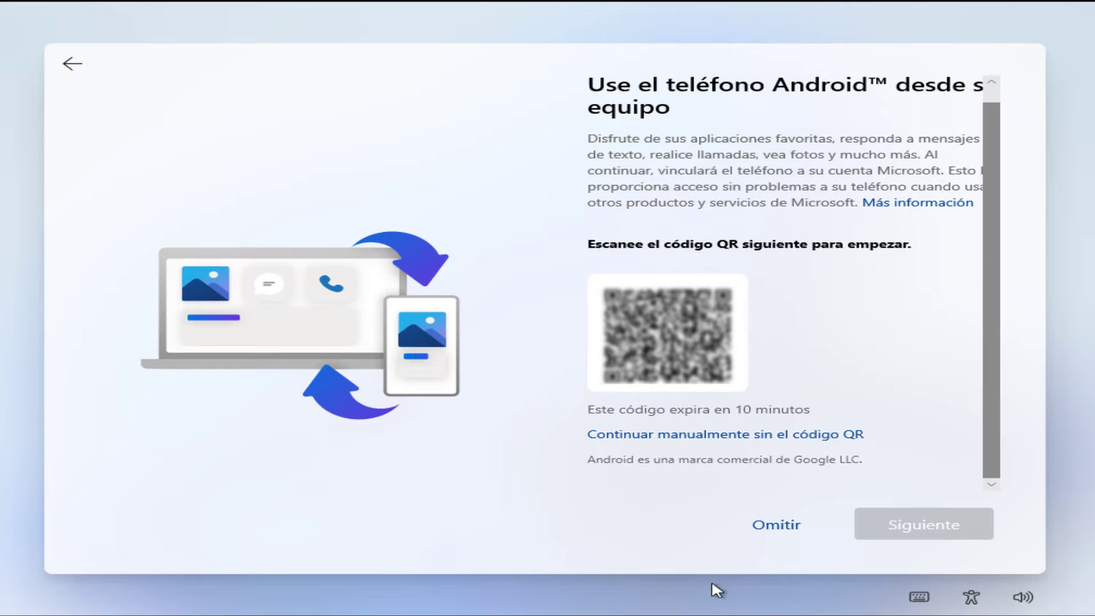
left_click(776, 525)
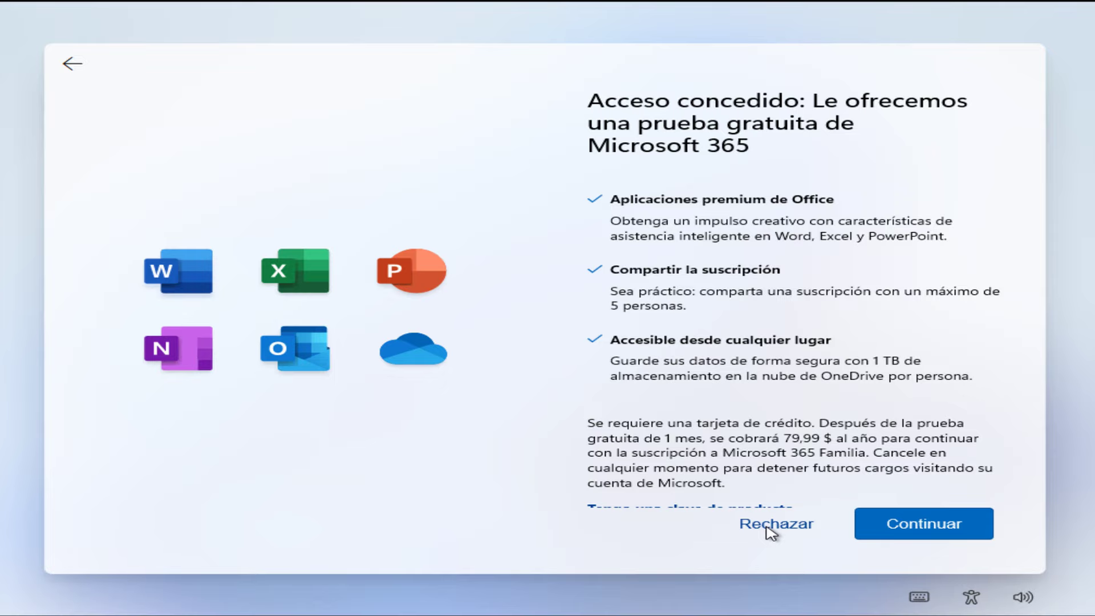
scroll(999, 475, "down", 1)
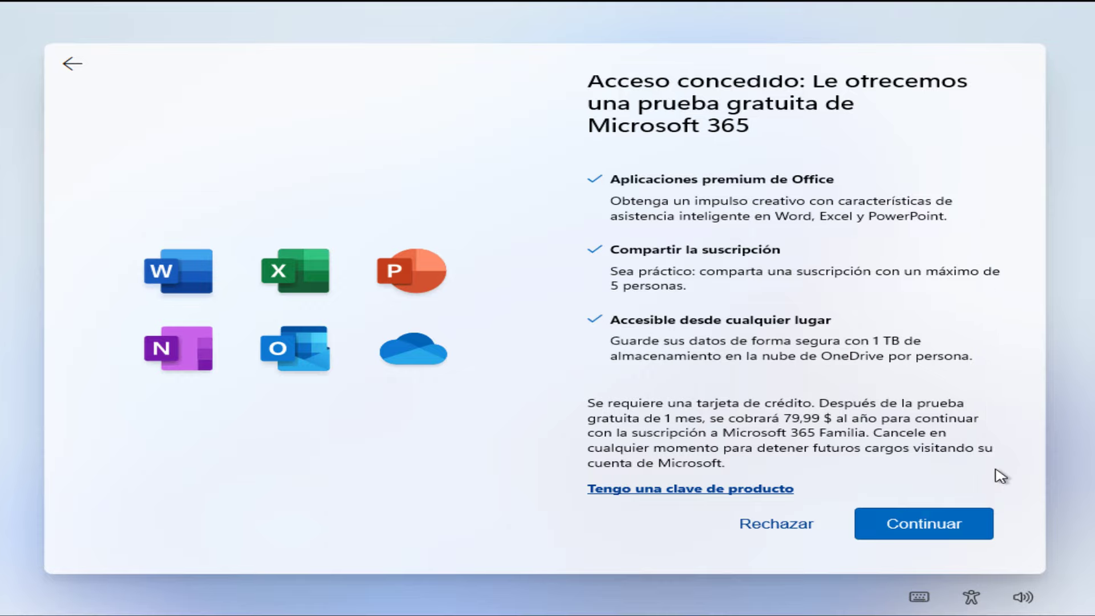
left_click(724, 491)
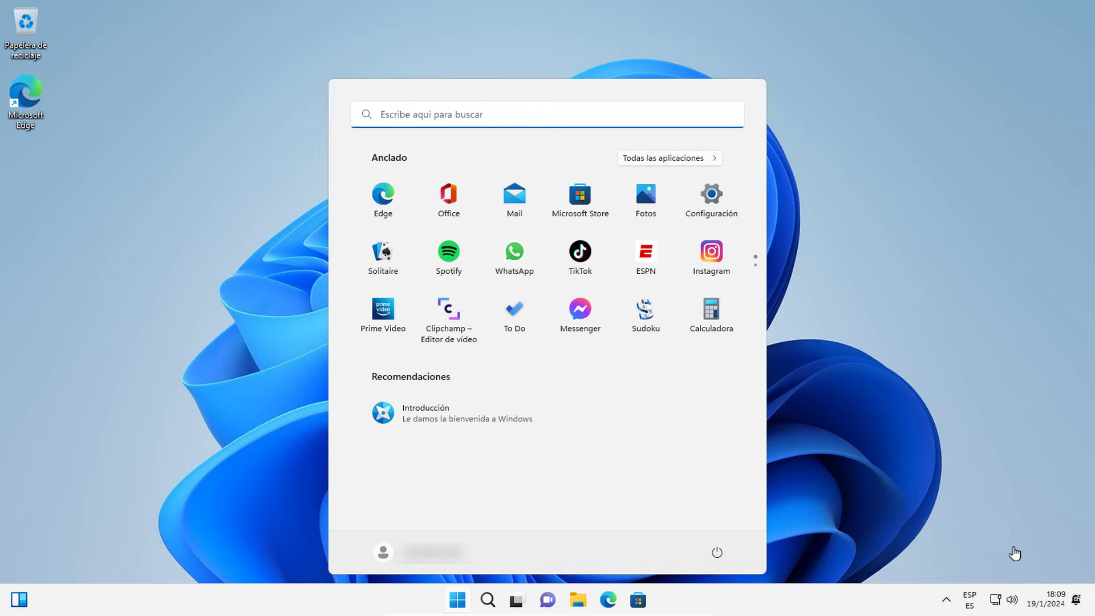
Step: View This PC's drives in File Explorer, then bring up Configuración from Start
left_click(1014, 553)
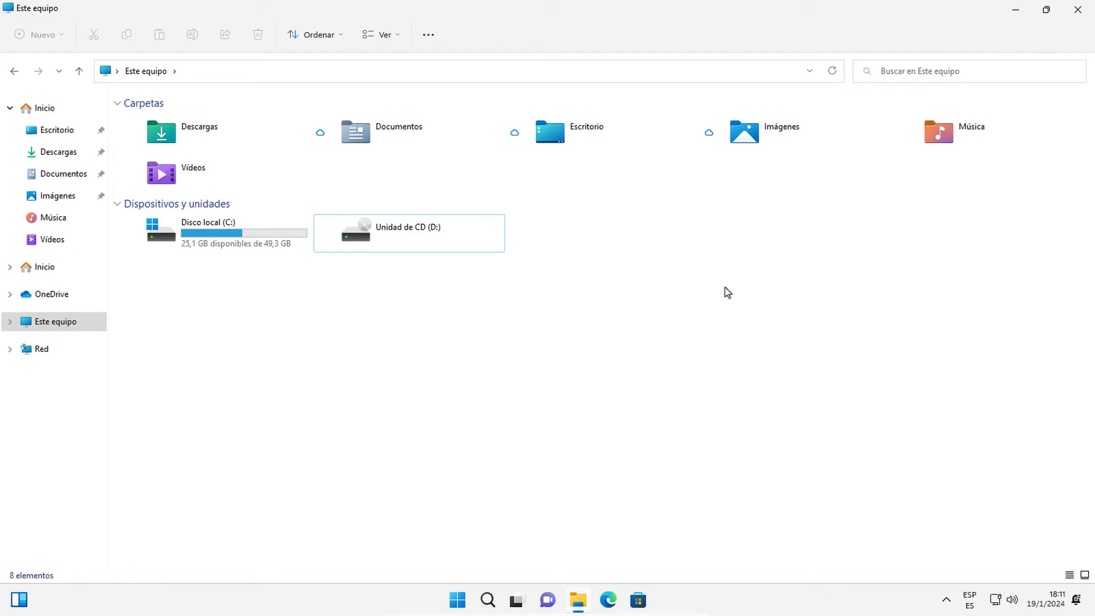
key("super+d")
key("super")
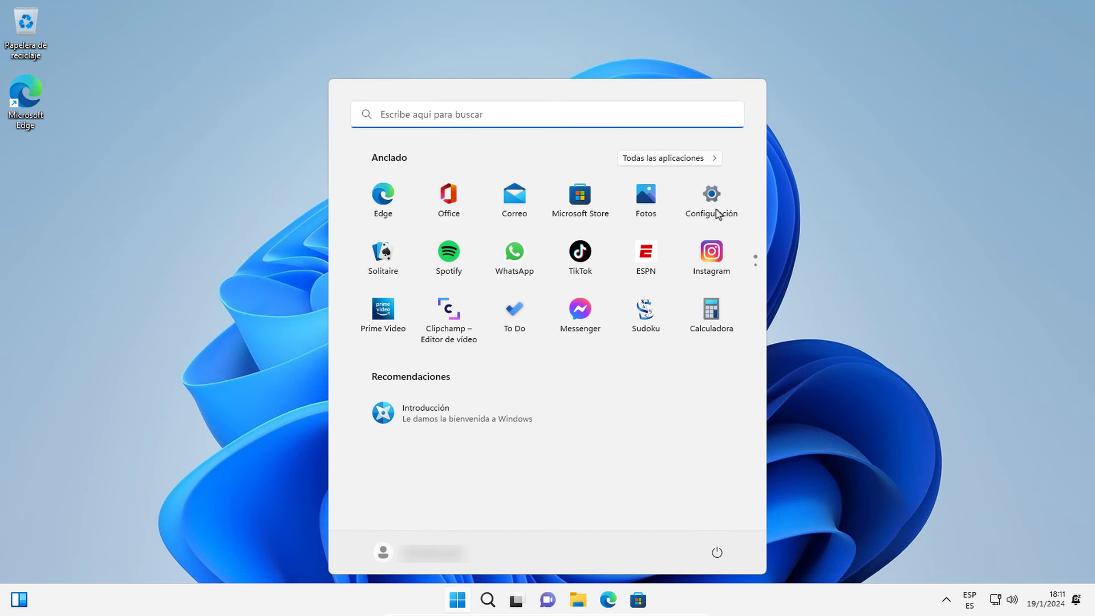
left_click(716, 210)
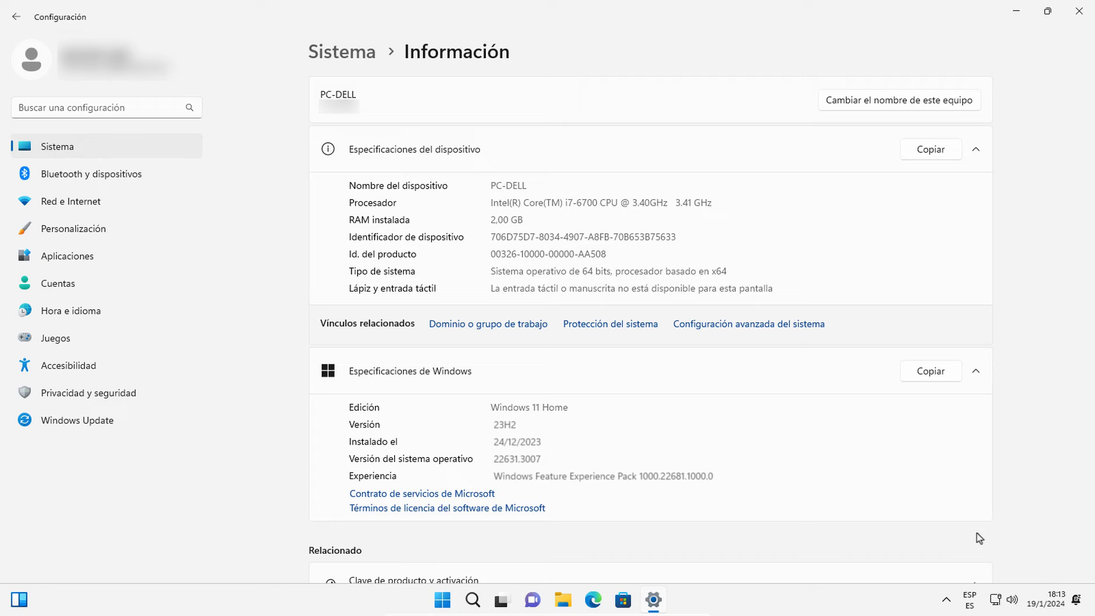
Step: Minimize the Settings window with Win+D, revealing the clean desktop
key("super+d")
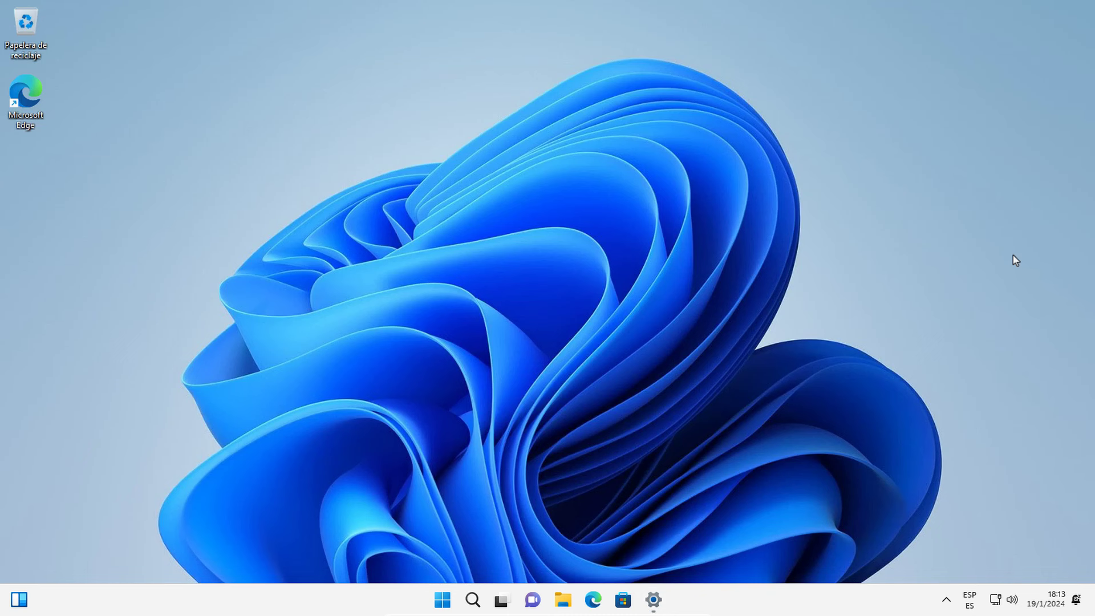